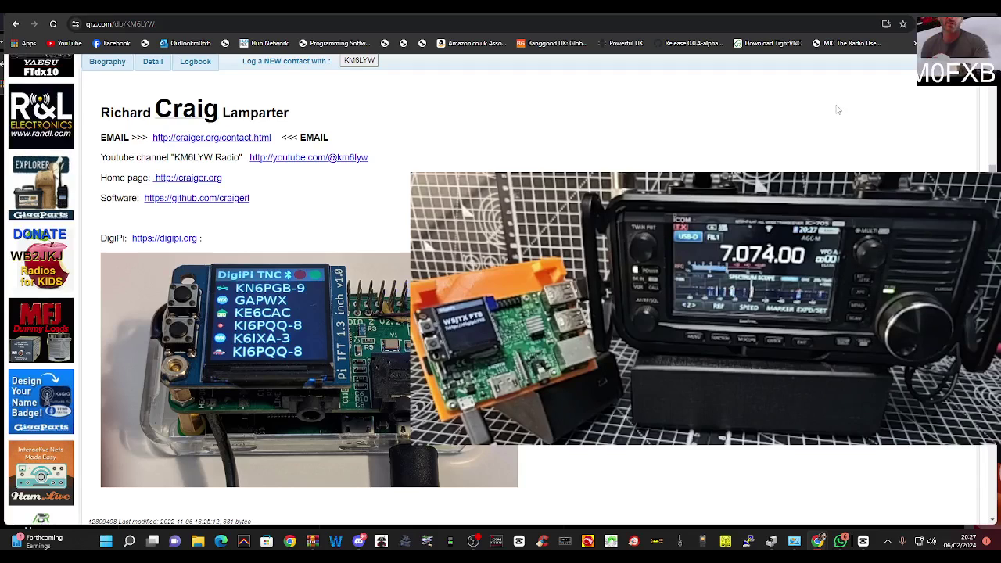
# Step: Scroll through the DigiPi author's QRZ.com biography with its DigiPi link and hardware photos
pyautogui.scroll(3, 833, 97)
pyautogui.scroll(-2, 756, 131)
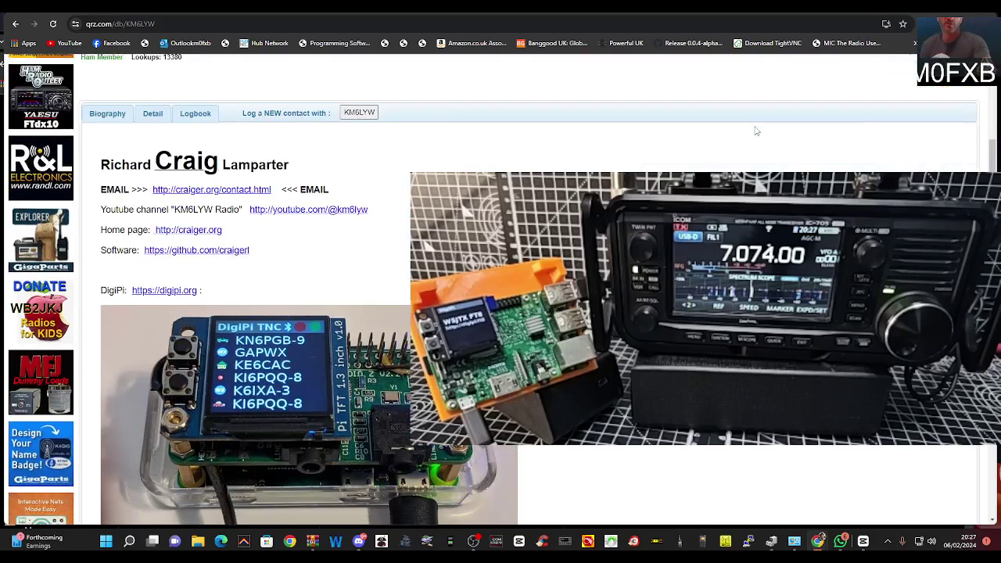
pyautogui.scroll(-1, 756, 131)
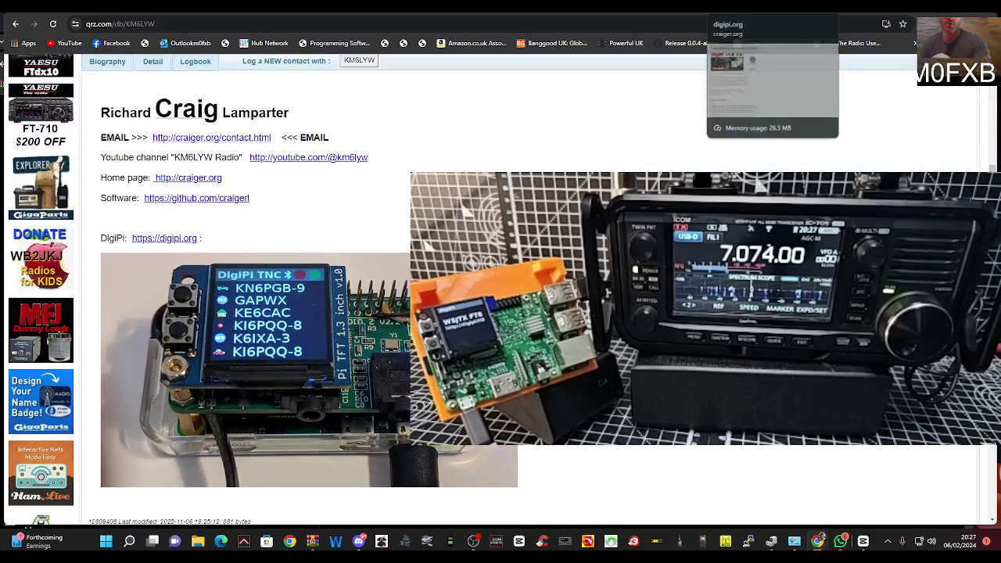
# Step: Reset balenaEtcher with 'Flash another' after the finished flash and minimize the Etcher window
pyautogui.click(743, 7)
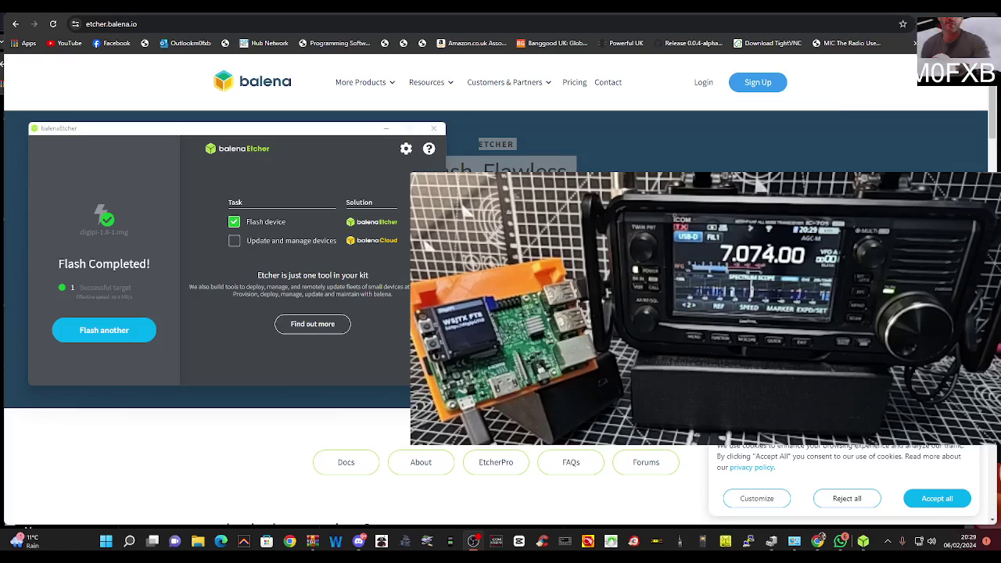
pyautogui.click(111, 329)
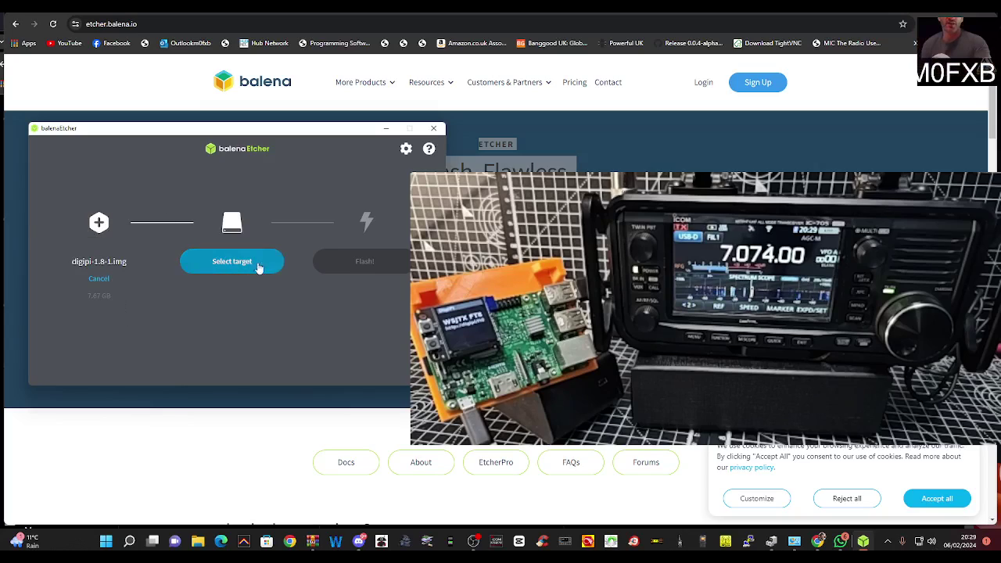
pyautogui.click(386, 130)
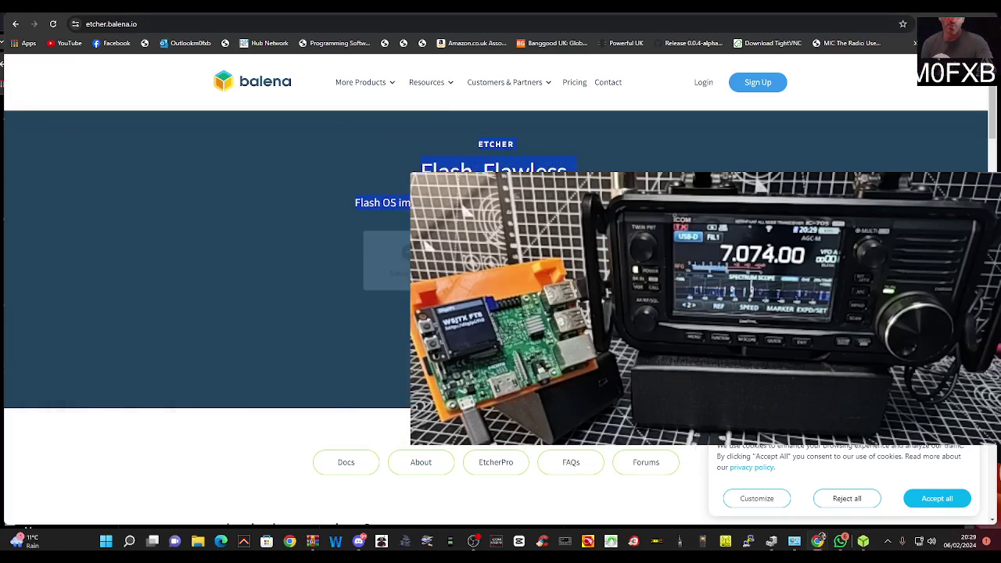
# Step: Skim the craiger.org DigiPi page, then switch to the WSJT-X FT8 remote desktop tab
pyautogui.click(763, 9)
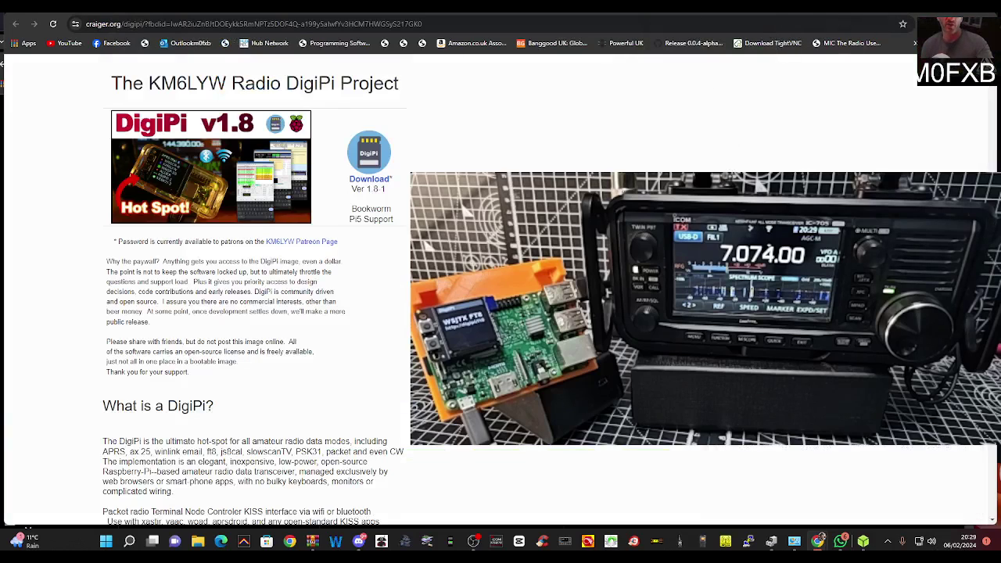
pyautogui.scroll(-3, 254, 289)
pyautogui.scroll(2, 254, 290)
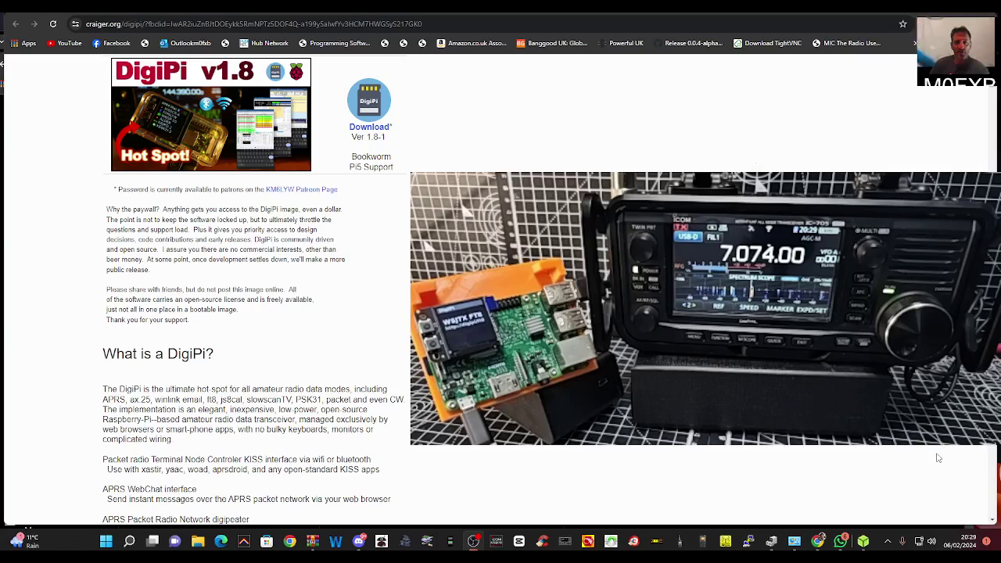
pyautogui.hotkey('ctrl', 'Tab')
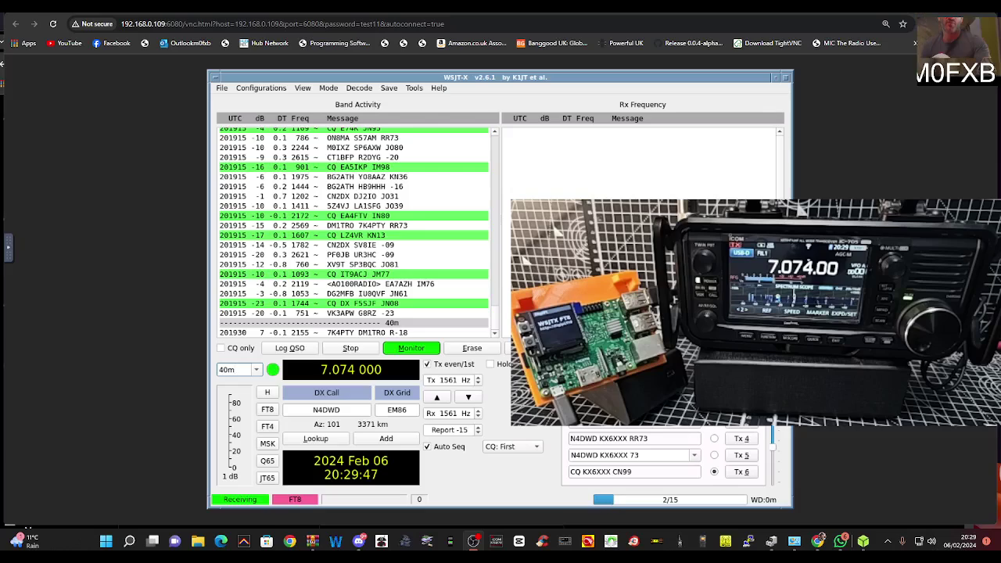
# Step: Switch to the DigiPi index.php dashboard, view the Wifi page, and return to the service list
pyautogui.click(56, 14)
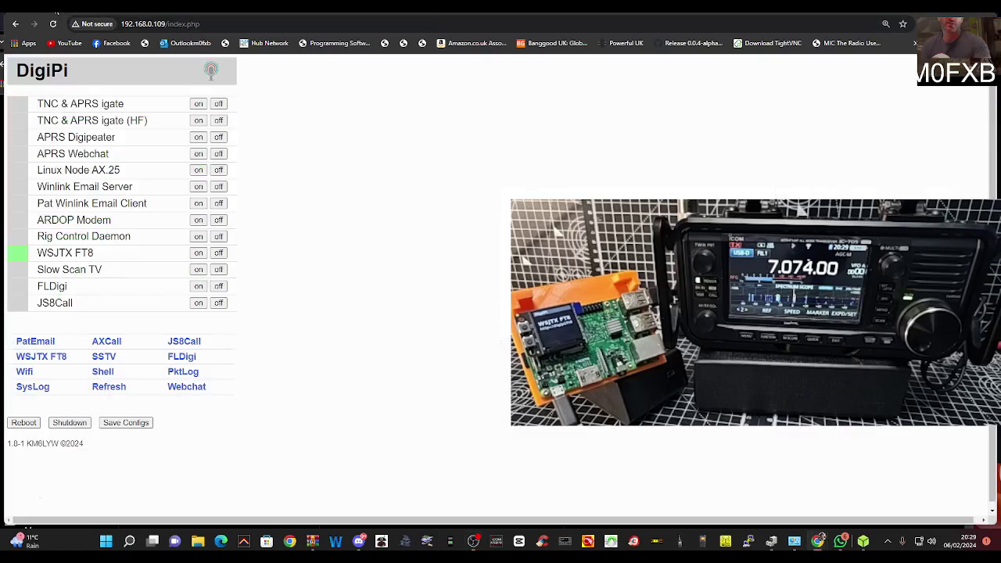
pyautogui.click(24, 372)
pyautogui.click(15, 24)
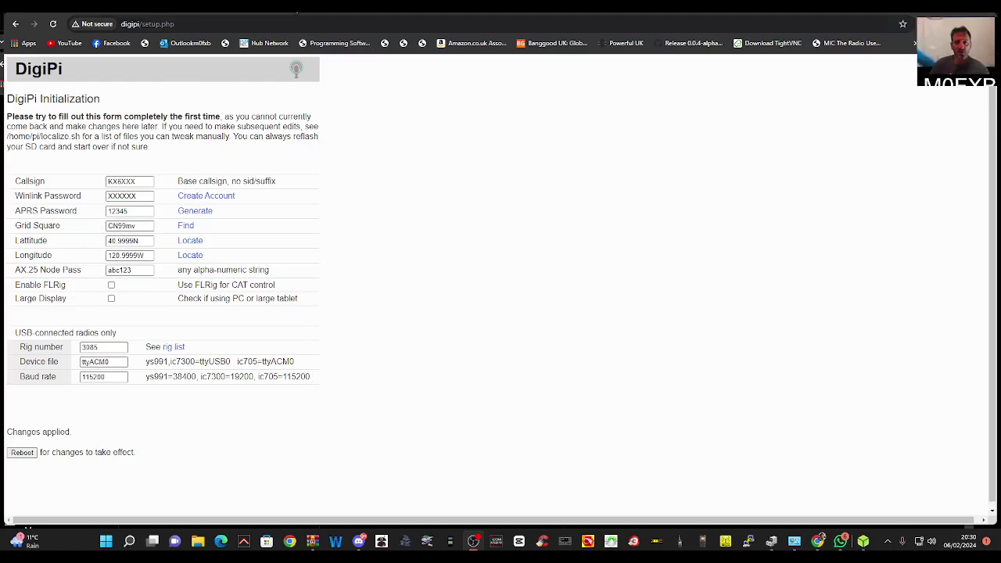
# Step: Cross-check station coordinates on latlong.net and the supported rig number list, then return to the setup form
pyautogui.hotkey('ctrl', 'Tab')
pyautogui.hotkey('ctrl', 'shift', 'Tab')
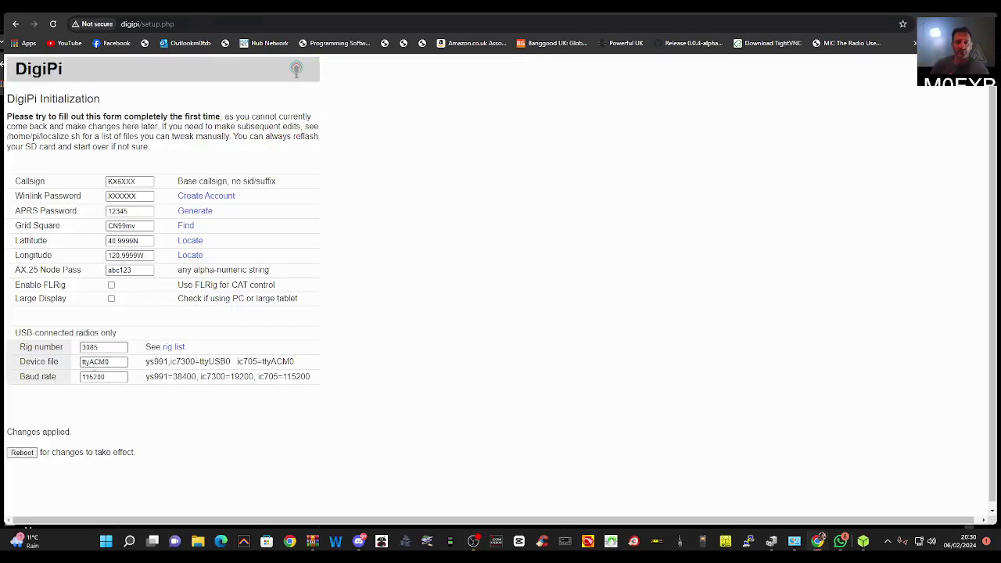
pyautogui.click(173, 347)
pyautogui.hotkey('alt', 'Left')
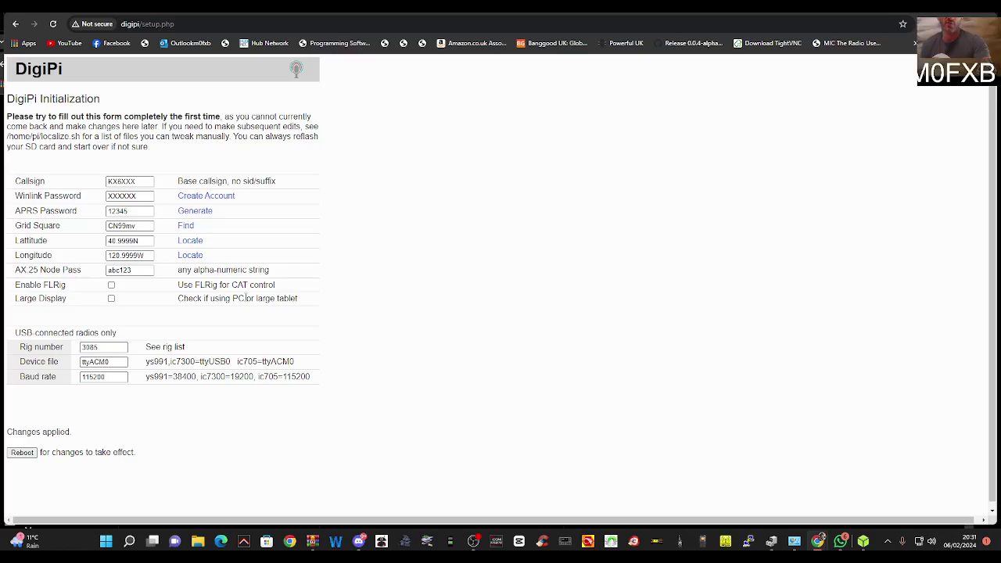
# Step: Enable Tx in WSJT-X to send the FT8 CQ on 7.074 MHz, then cycle back to the DigiPi dashboard
pyautogui.click(102, 6)
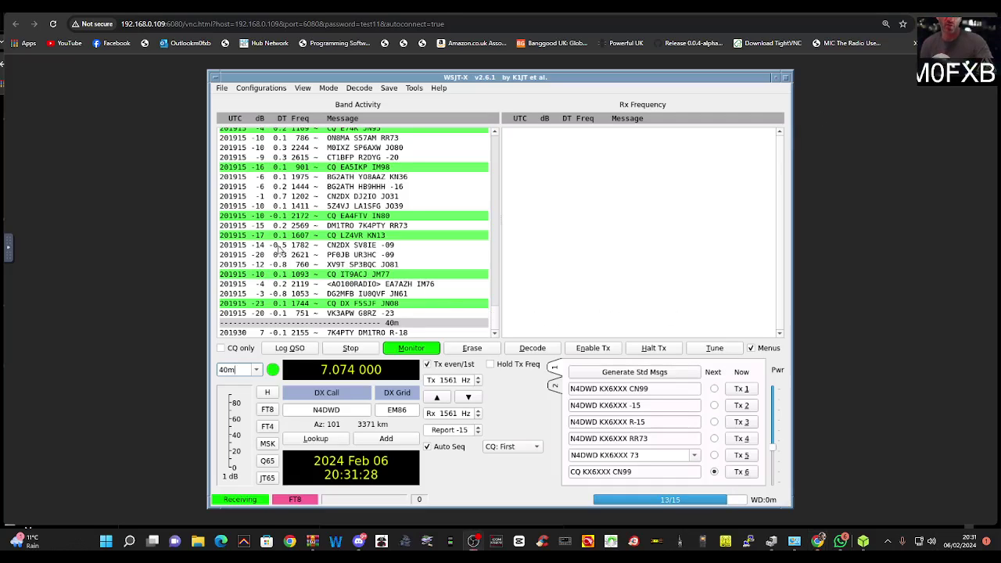
pyautogui.click(595, 348)
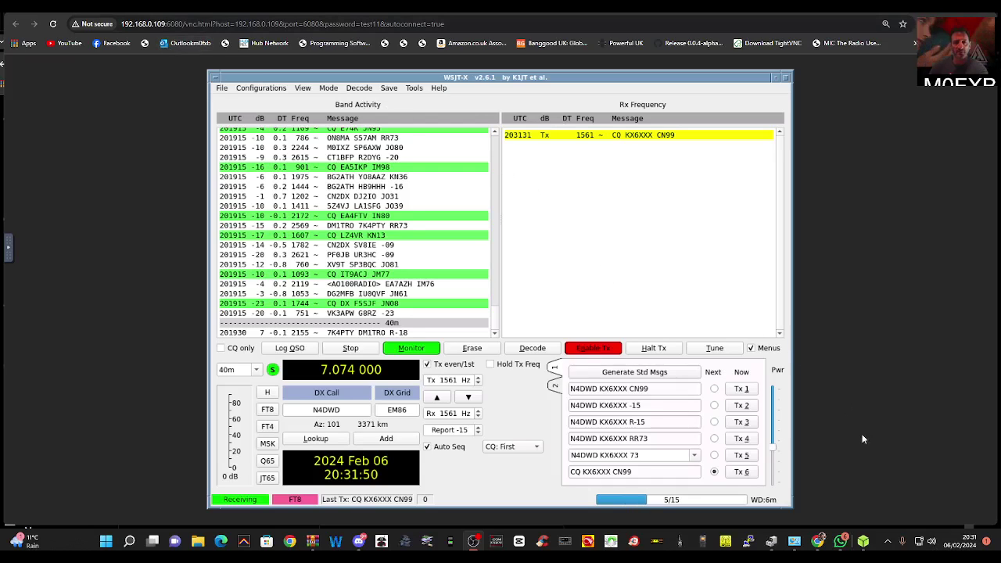
pyautogui.click(191, 13)
pyautogui.click(165, 347)
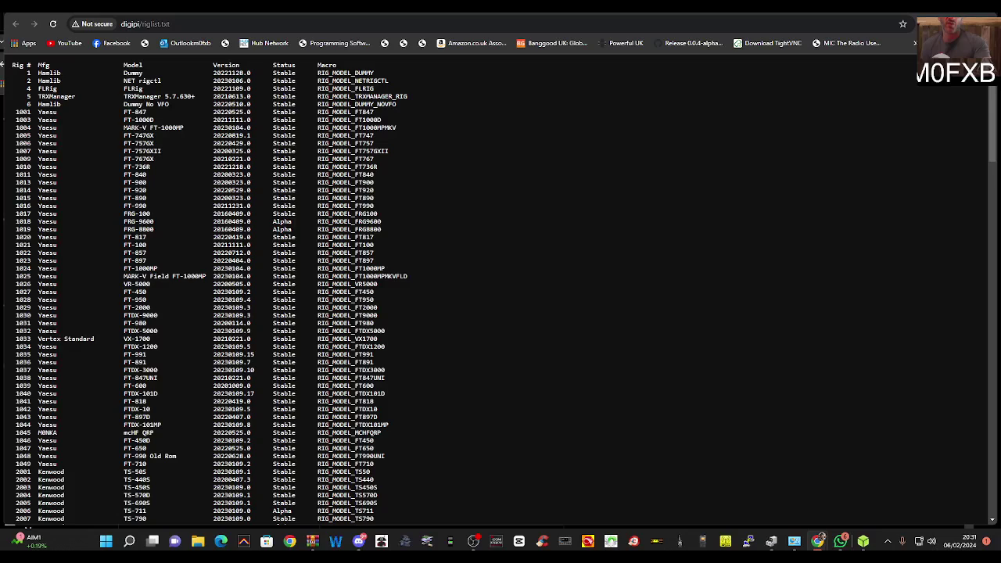
pyautogui.click(193, 14)
pyautogui.hotkey('ctrl', 'shift', 'Tab')
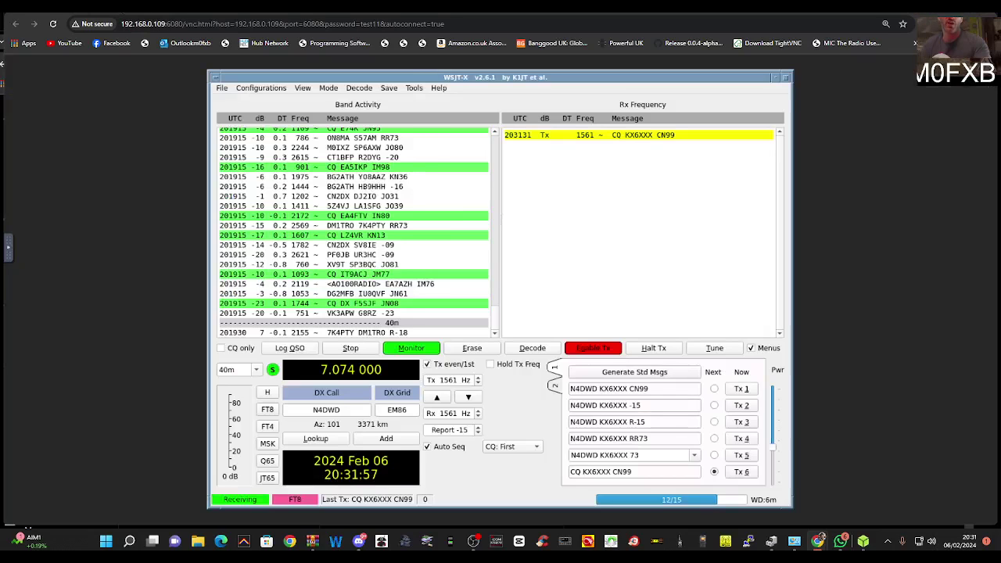
pyautogui.hotkey('ctrl', 'shift', 'Tab')
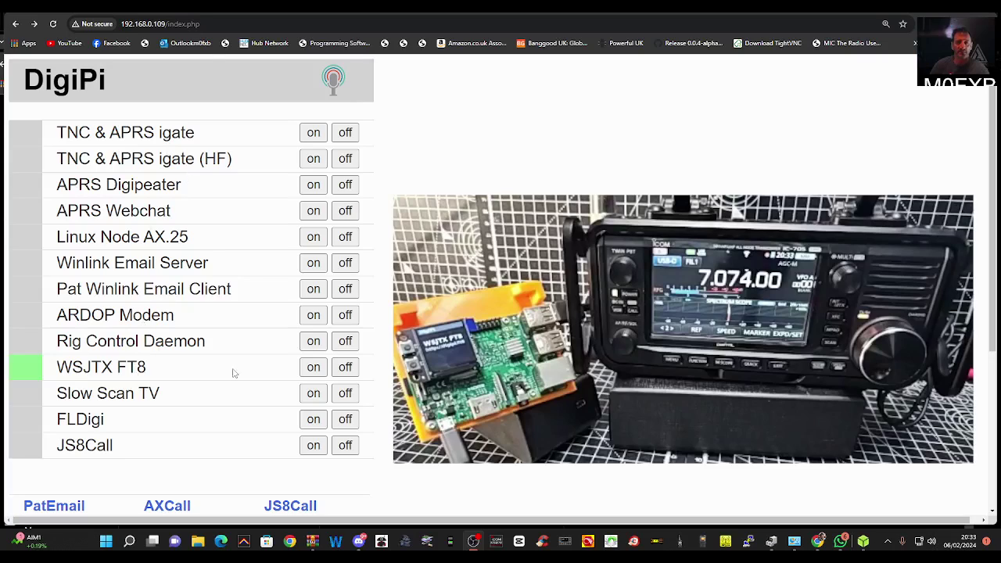
# Step: Scroll the dashboard service list and switch the WSJTX FT8 service off
pyautogui.scroll(-1, 185, 166)
pyautogui.scroll(-3, 184, 166)
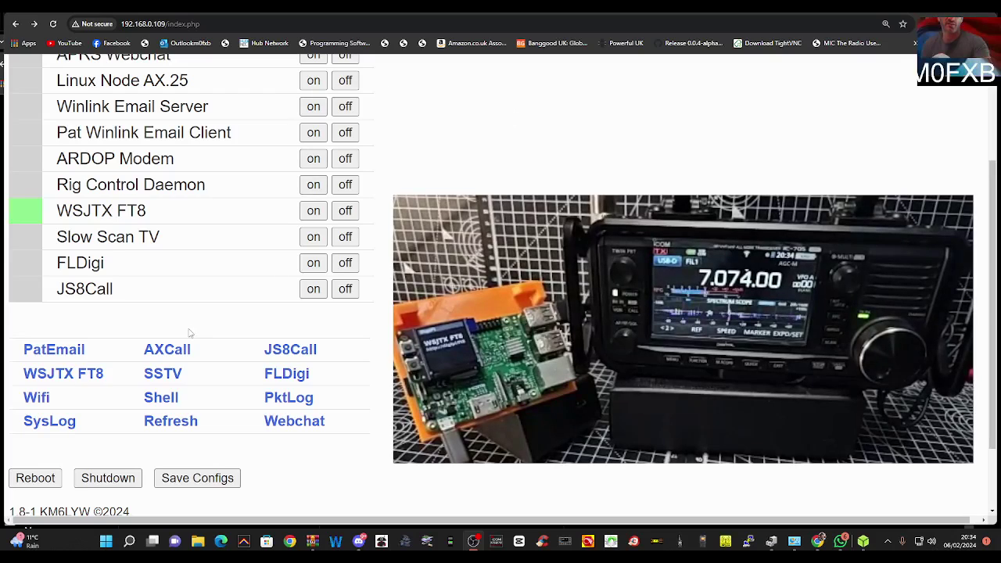
pyautogui.scroll(1, 243, 160)
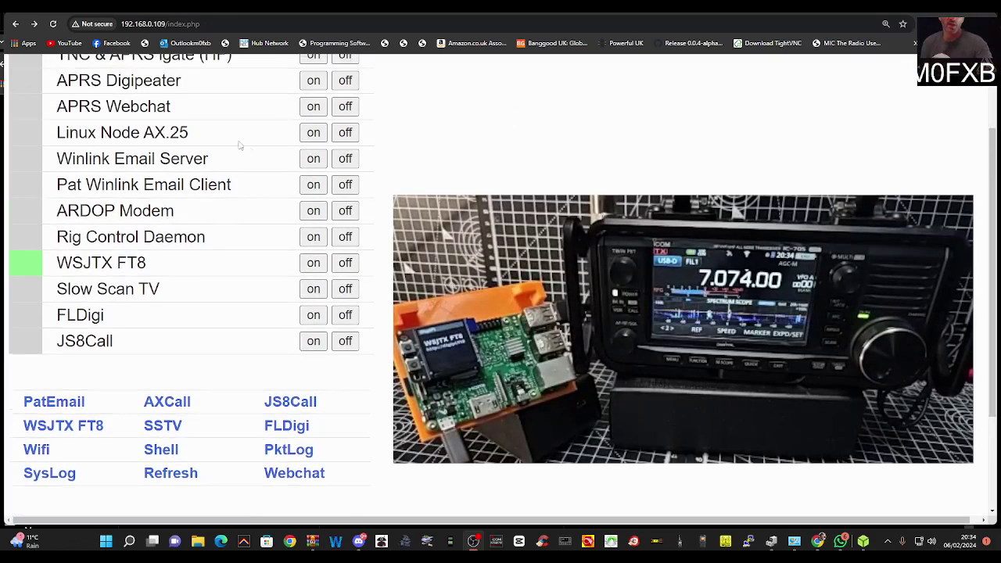
pyautogui.scroll(1, 234, 141)
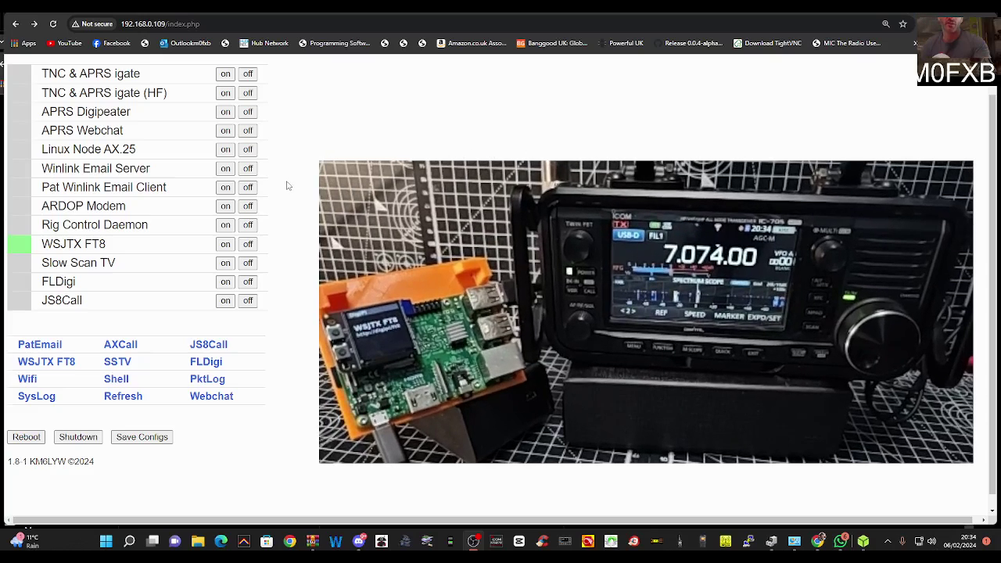
pyautogui.click(254, 247)
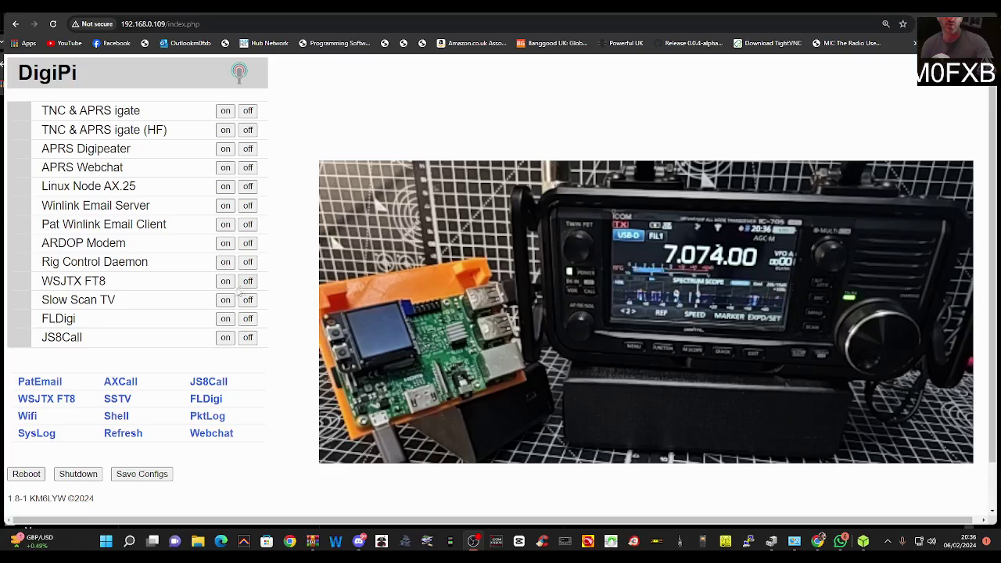
# Step: Turn on the FLDigi service and open its fldigi remote desktop page
pyautogui.click(224, 320)
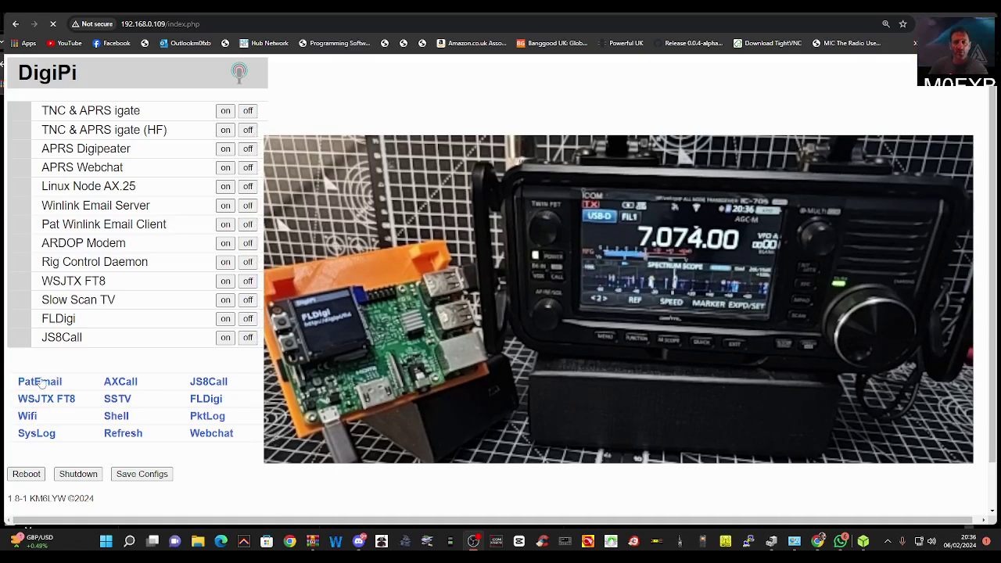
pyautogui.click(208, 399)
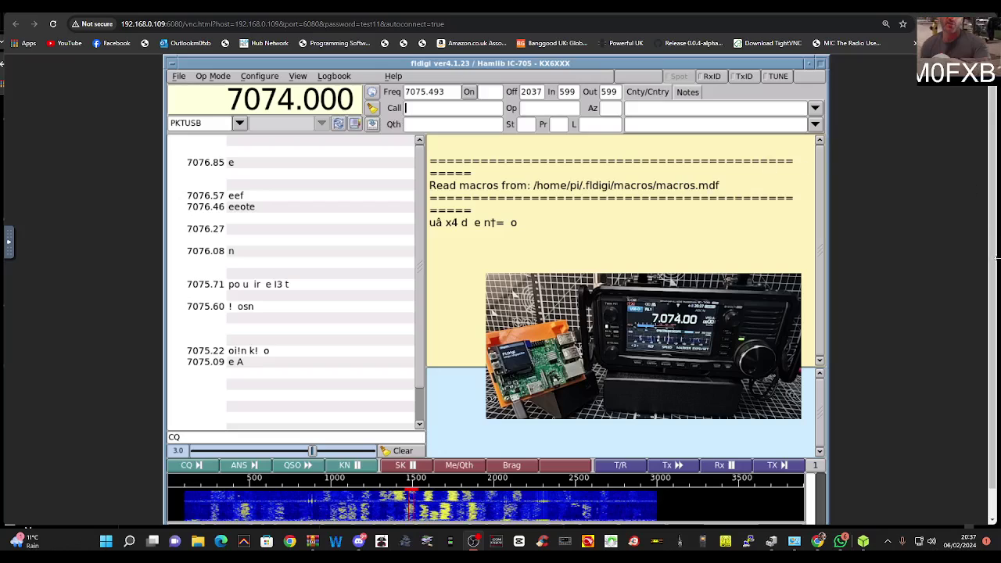
# Step: Reduce the browser page zoom so the fldigi window fits
pyautogui.scroll(-1, 932, 260)
pyautogui.scroll(1, 940, 176)
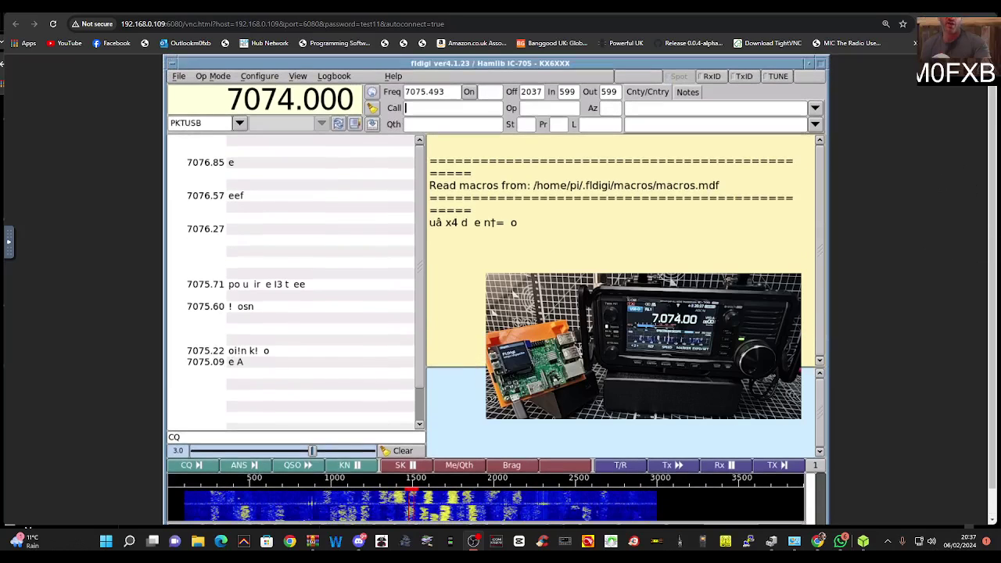
pyautogui.click(915, 24)
pyautogui.click(910, 227)
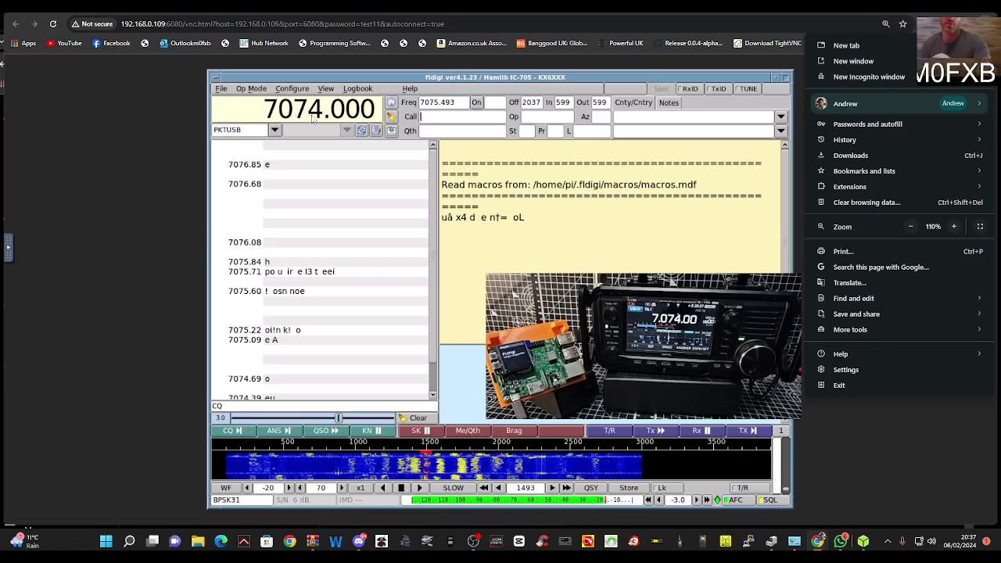
# Step: Look through fldigi's Configure and Op Mode menus, then close them
pyautogui.click(271, 90)
pyautogui.click(283, 88)
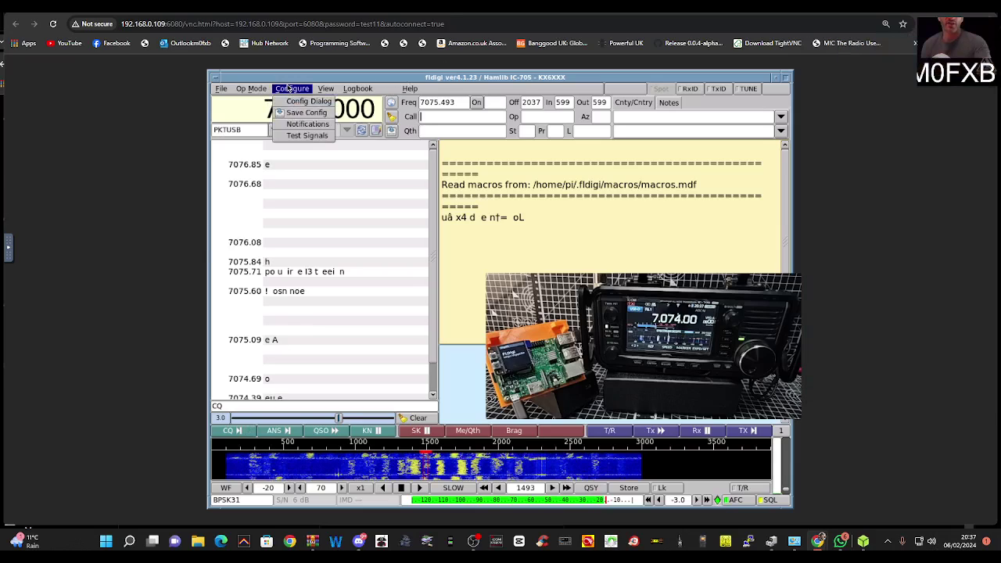
pyautogui.click(224, 89)
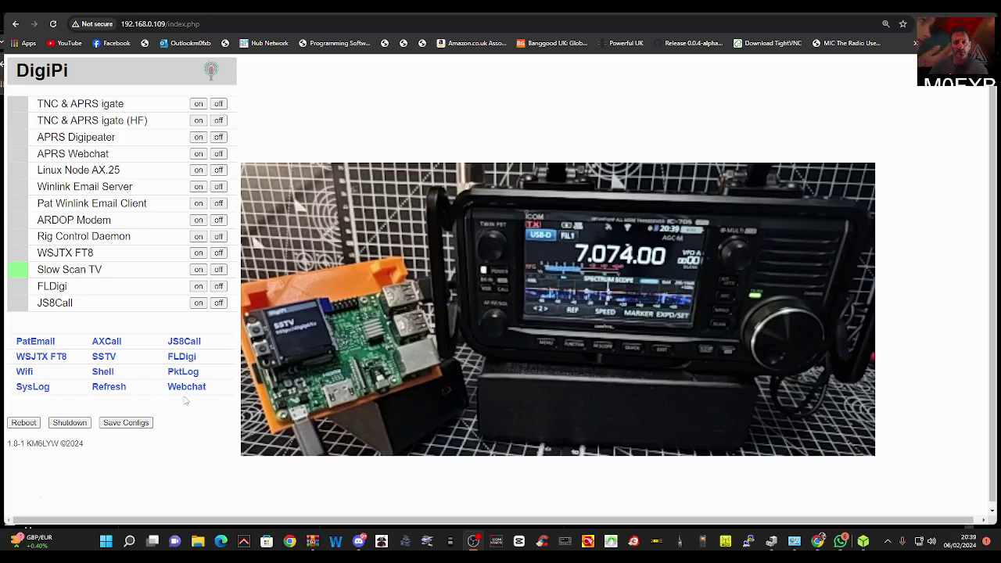
# Step: Launch QSSTV from the SSTV link, browse its File and Options menus, then return to the dashboard
pyautogui.click(102, 361)
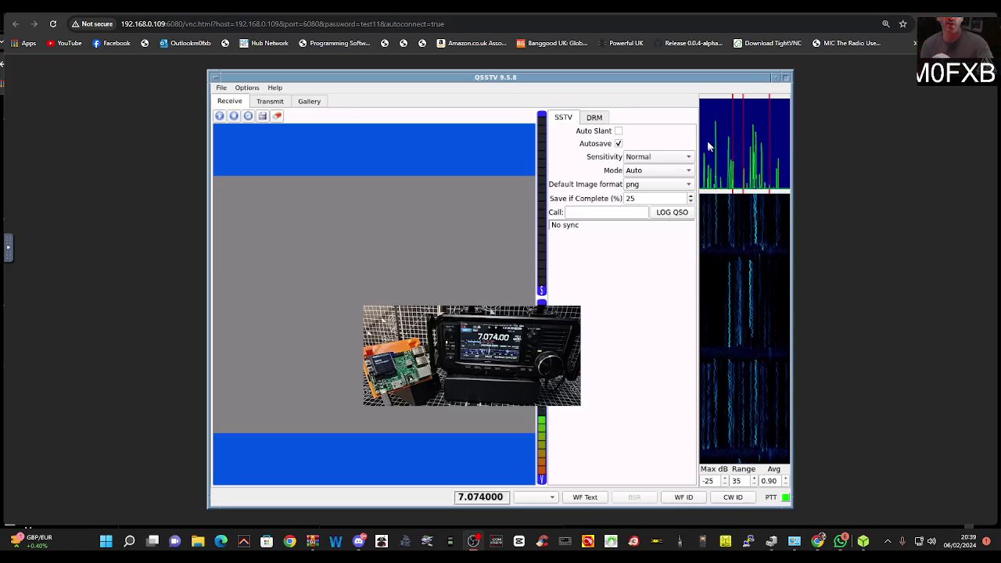
pyautogui.click(223, 88)
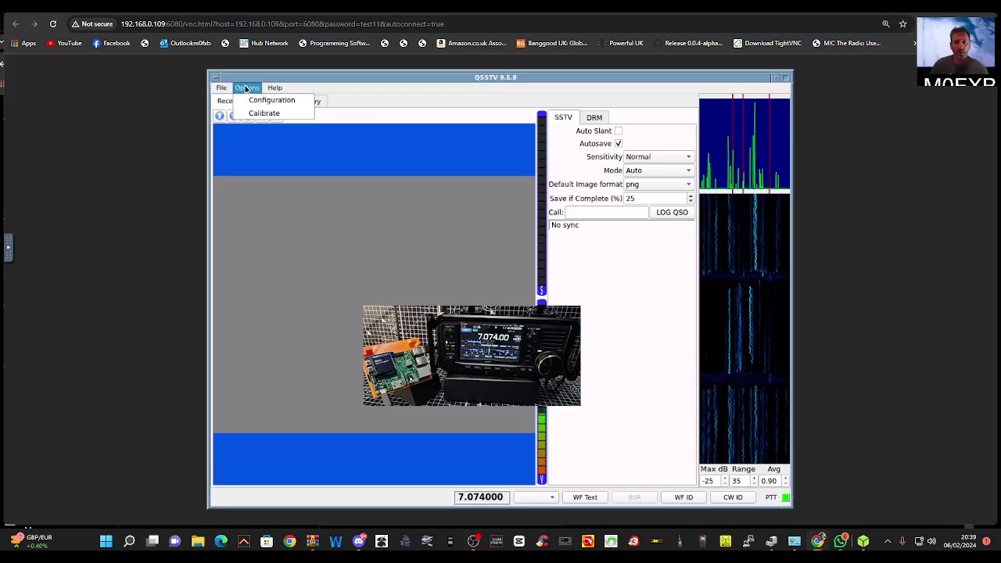
pyautogui.moveTo(276, 93)
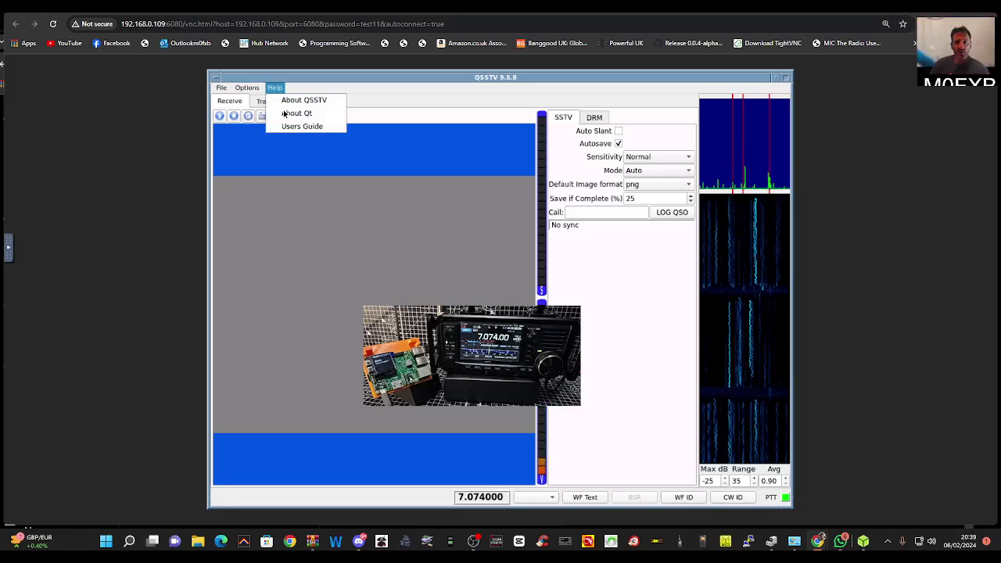
pyautogui.moveTo(247, 87)
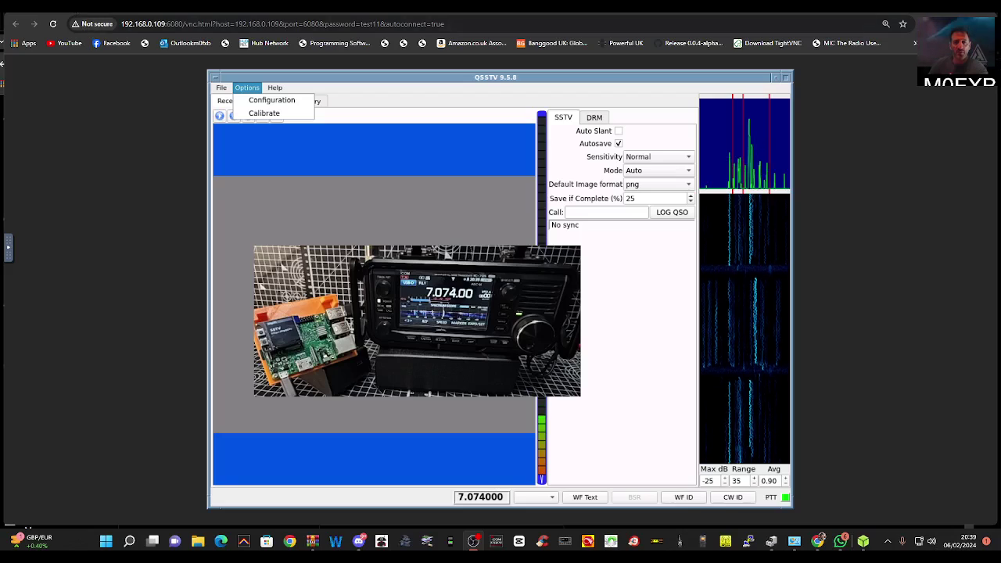
pyautogui.click(79, 18)
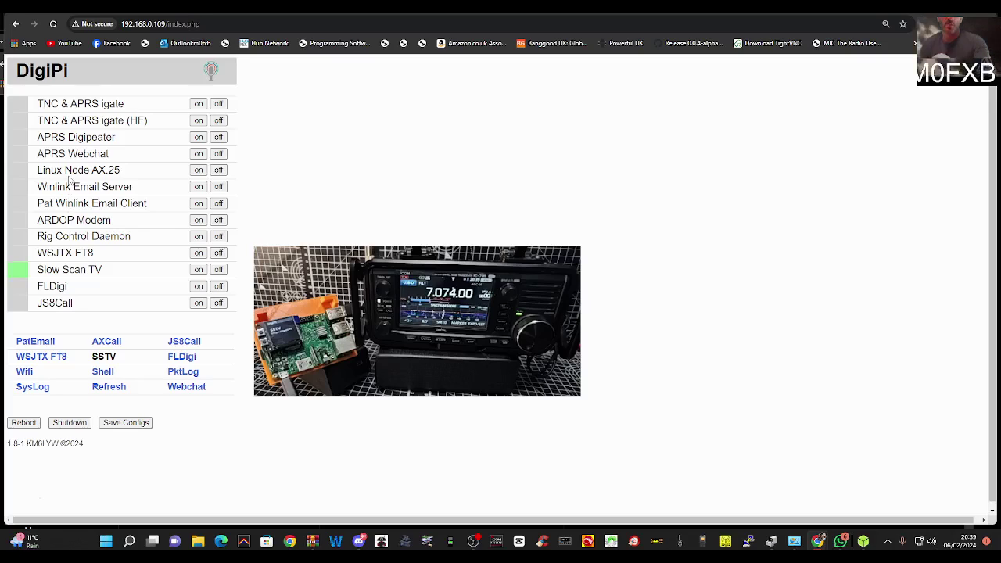
# Step: Turn on APRS Webchat and open its WebChat page from the DigiPi shortcuts
pyautogui.click(198, 155)
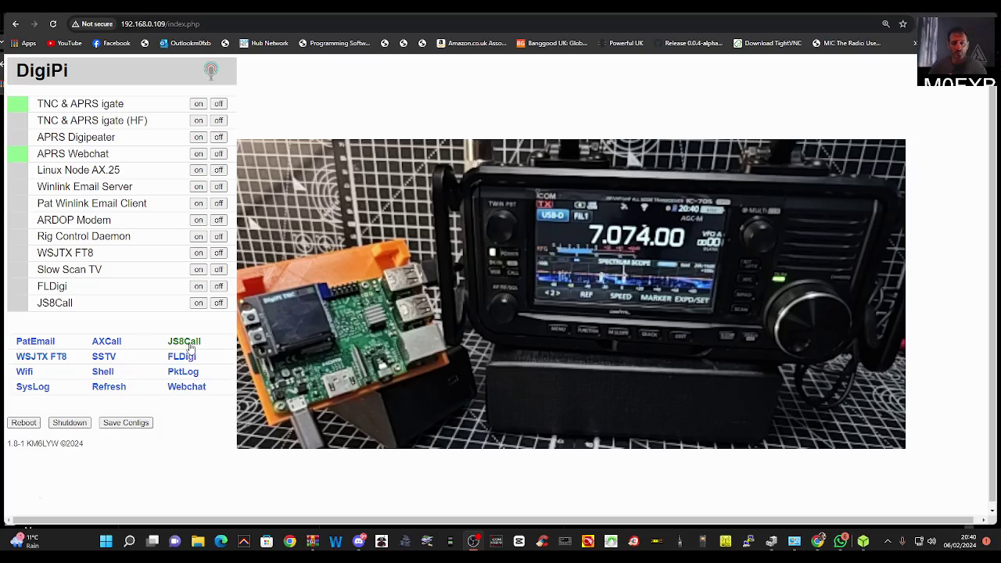
pyautogui.click(186, 388)
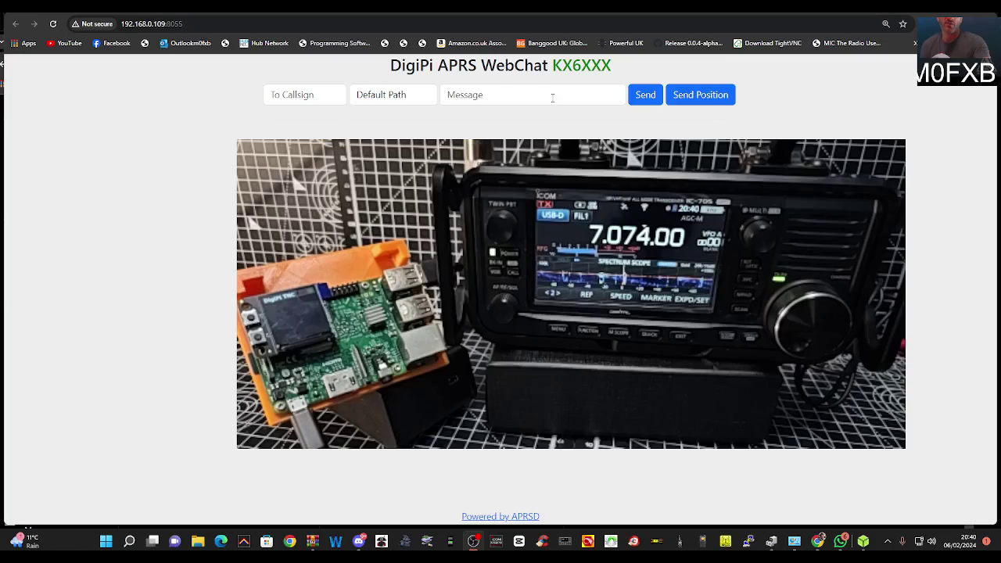
# Step: Send a hello greeting to the recipient's callsign over WIDE1-1, then return to the dashboard
pyautogui.click(307, 94)
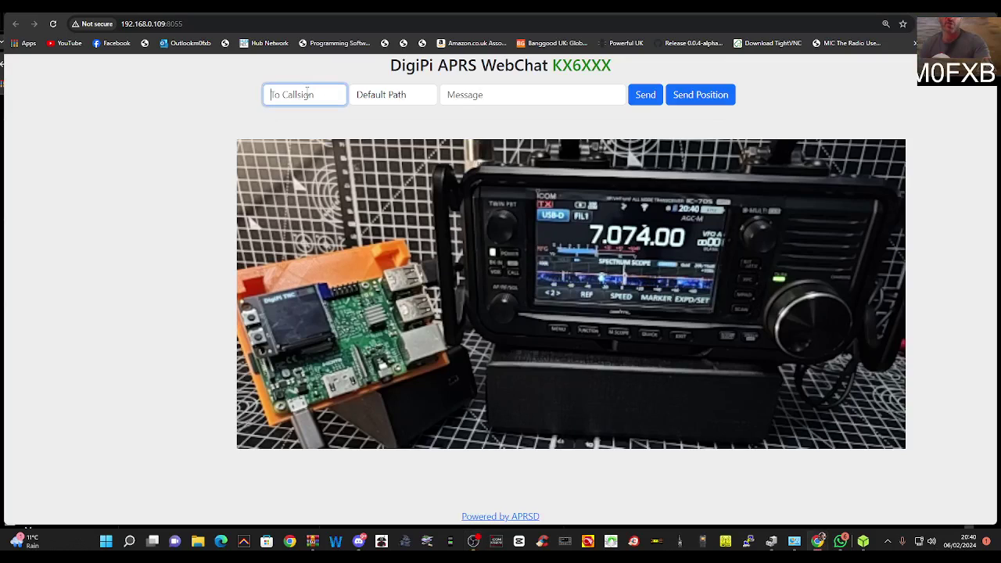
pyautogui.write('g1lro')
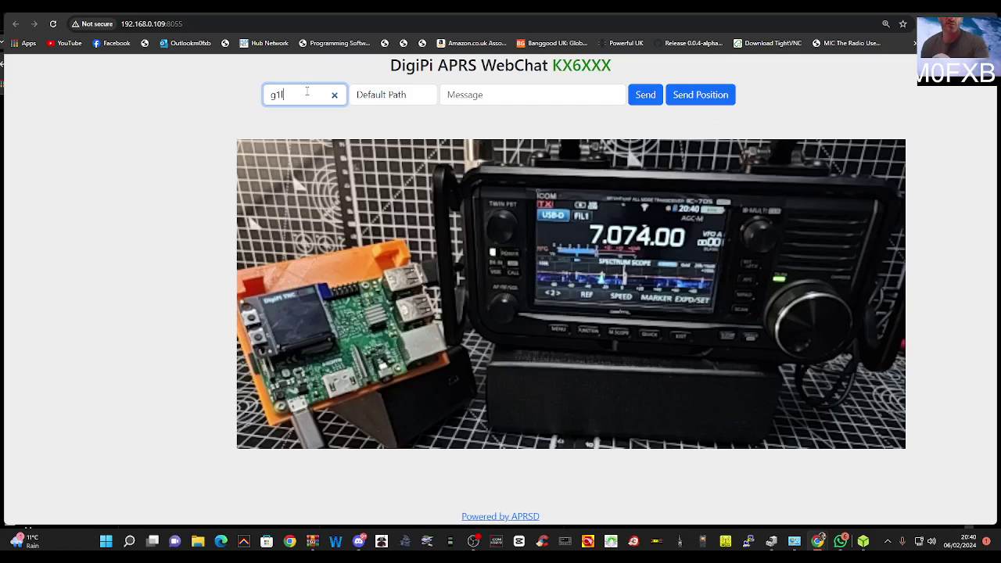
pyautogui.click(407, 94)
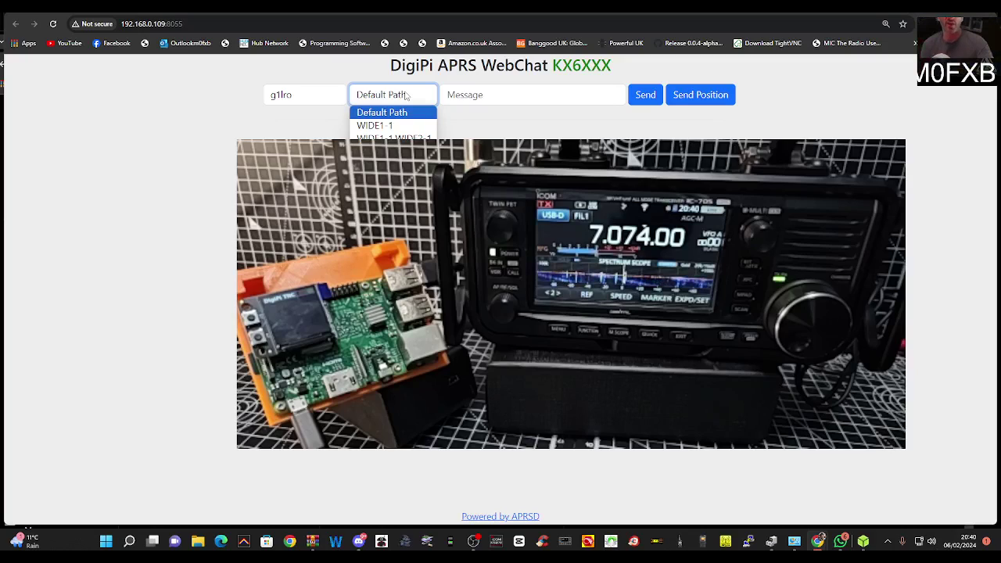
pyautogui.press('Down')
pyautogui.press('Down')
pyautogui.press('Up')
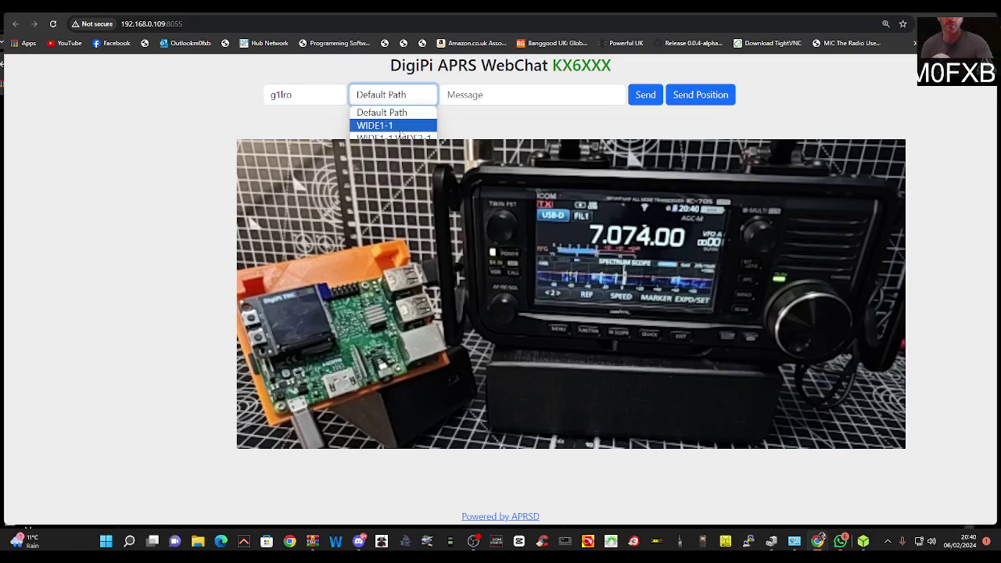
pyautogui.press('Return')
pyautogui.click(518, 99)
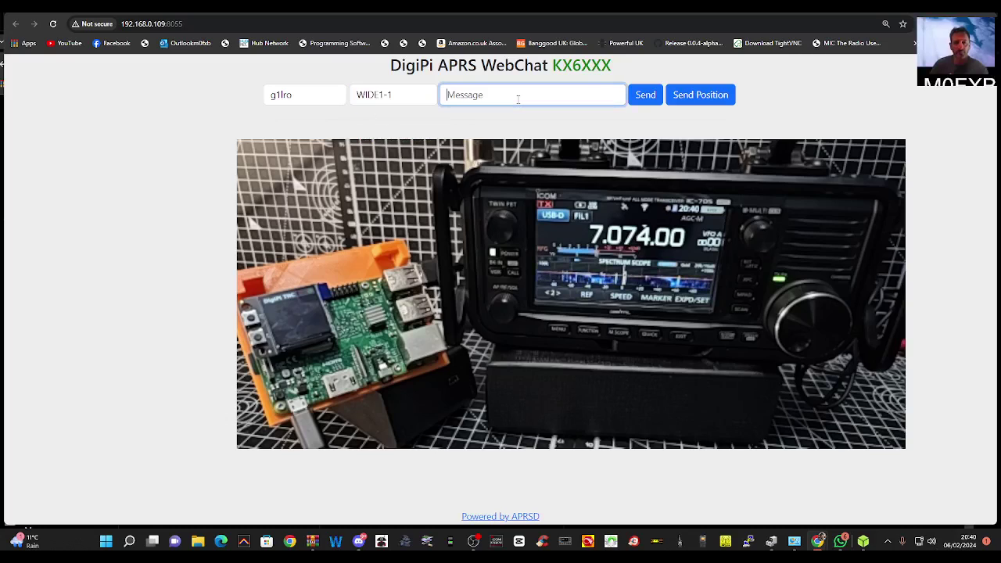
pyautogui.write('hello m')
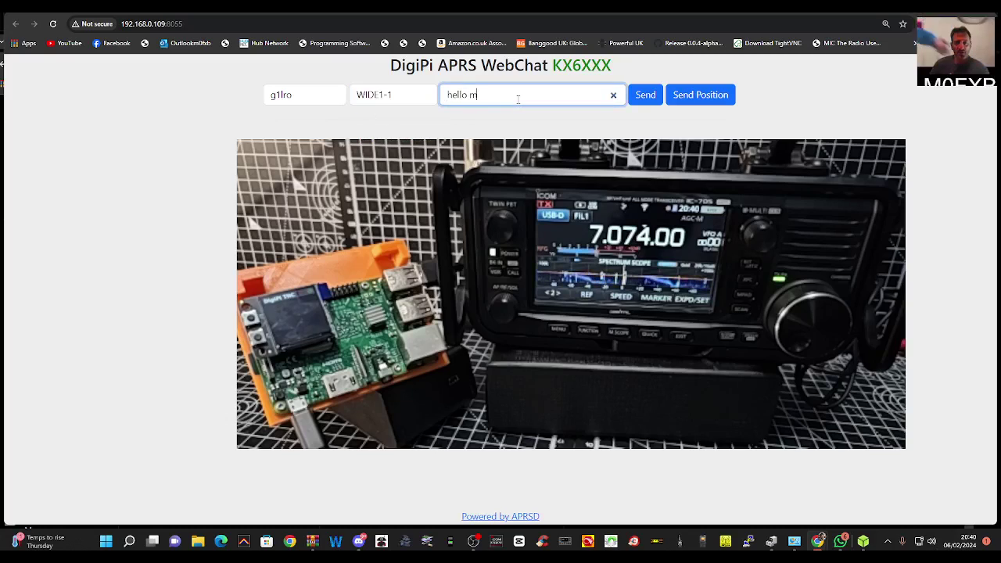
pyautogui.write('0fxb')
pyautogui.click(646, 95)
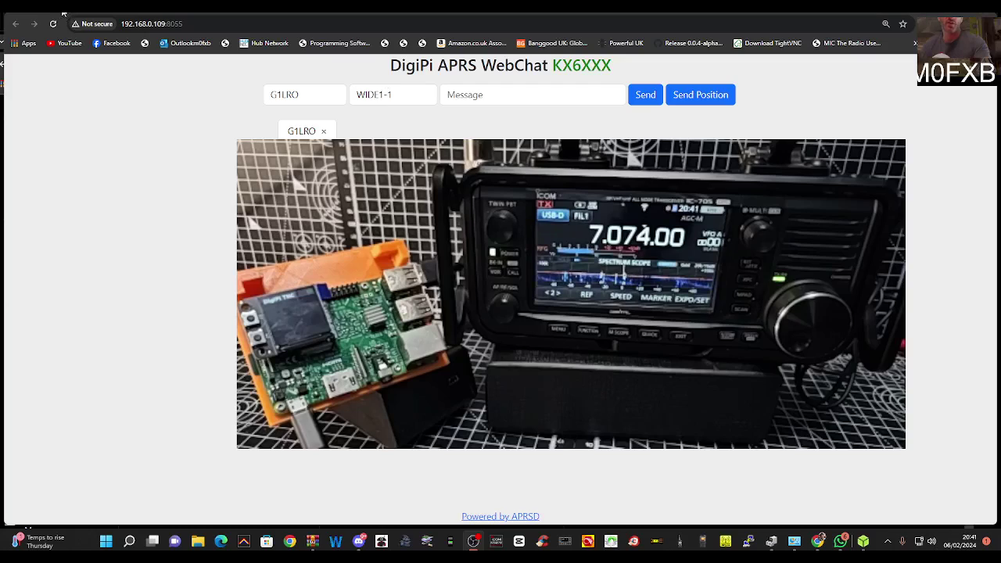
pyautogui.hotkey('alt', 'Left')
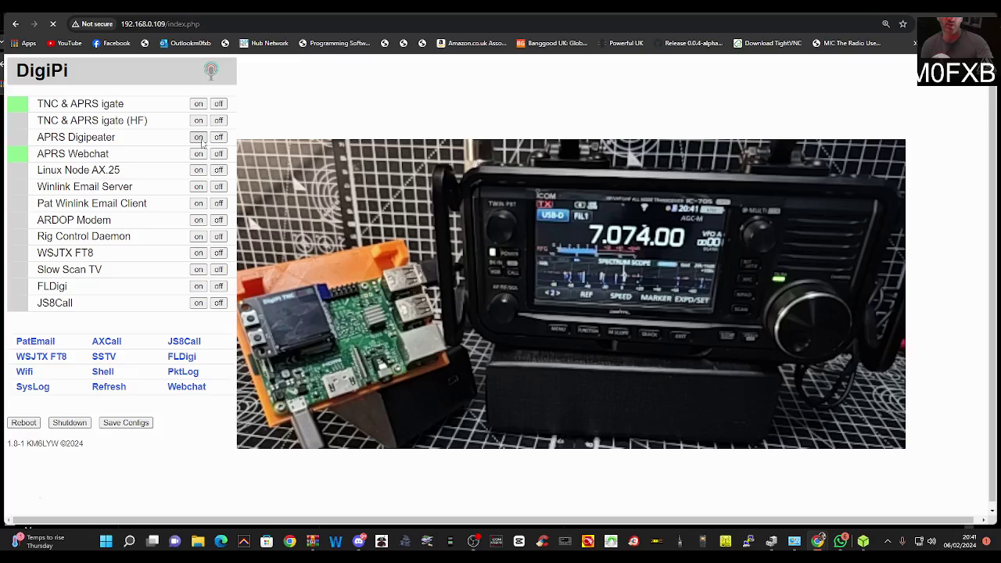
# Step: Turn on the APRS Digipeater service in place of the igate and Webchat
pyautogui.click(199, 137)
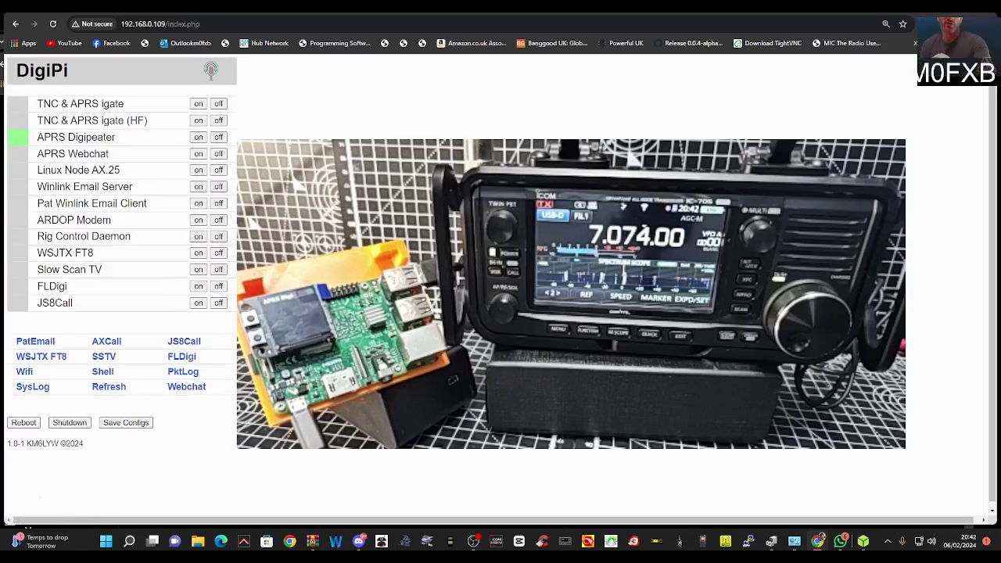
# Step: Cycle through the open browser tabs to reach the author's QRZ.com profile page
pyautogui.click(205, 8)
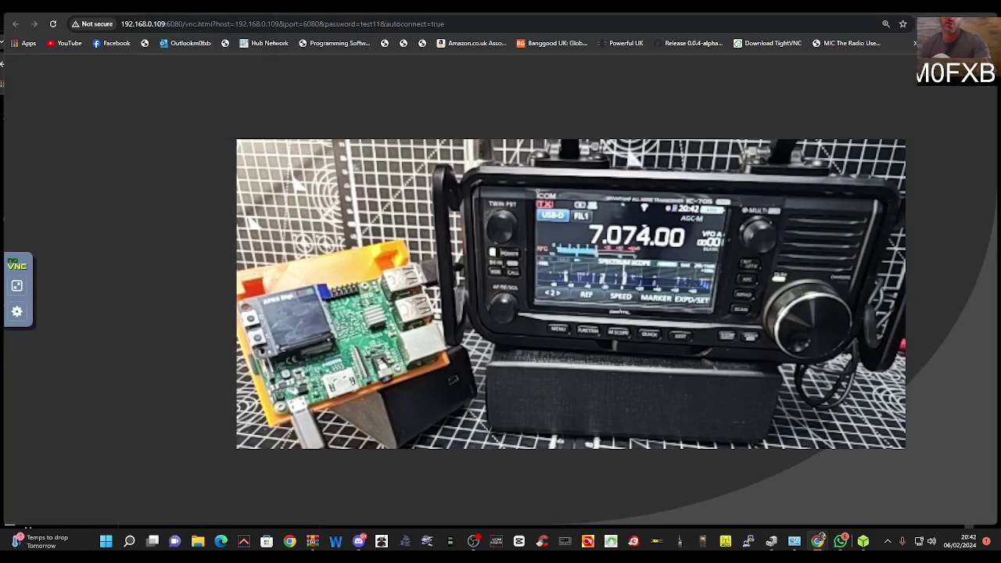
pyautogui.click(362, 11)
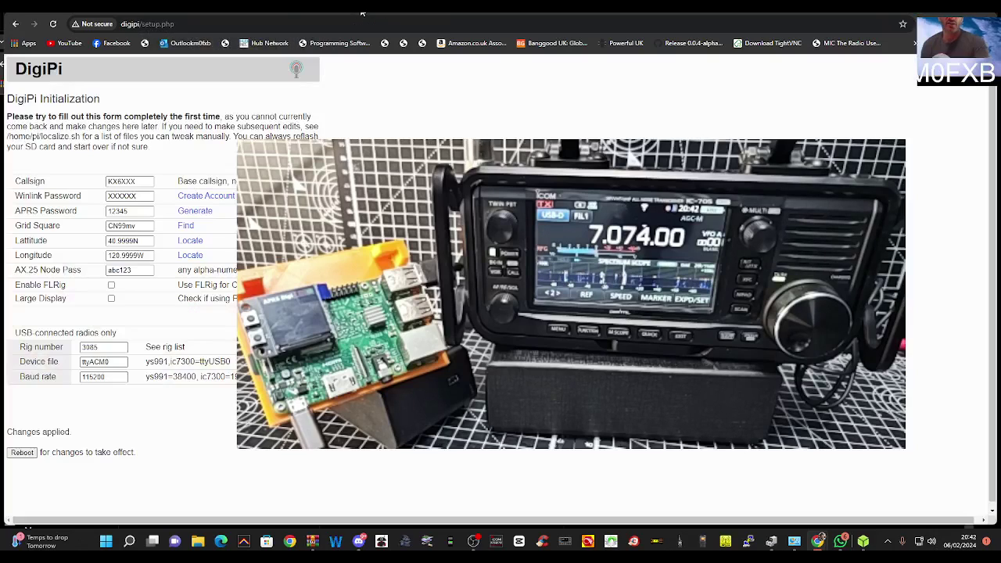
pyautogui.hotkey('ctrl', 'Tab')
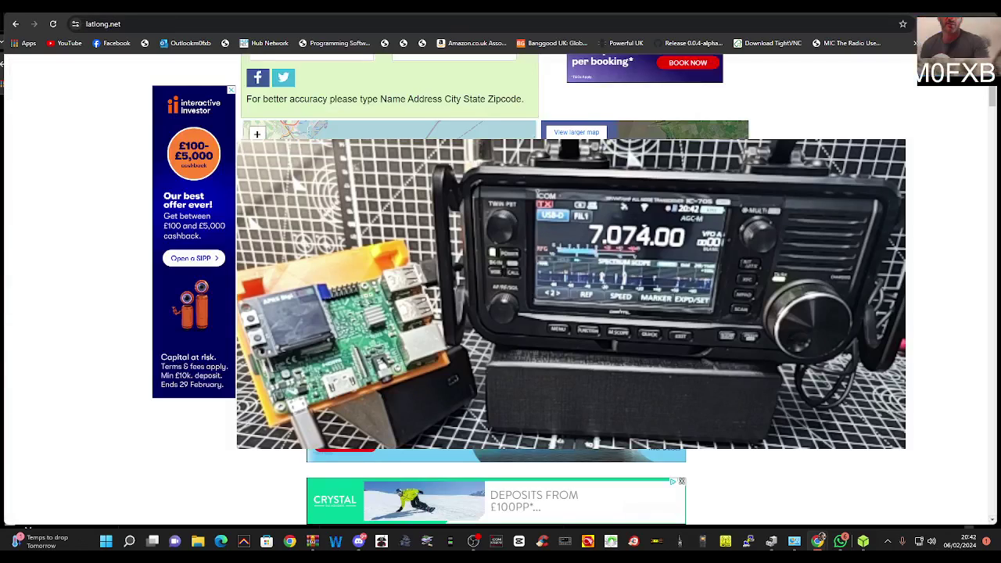
pyautogui.hotkey('ctrl', 'Tab')
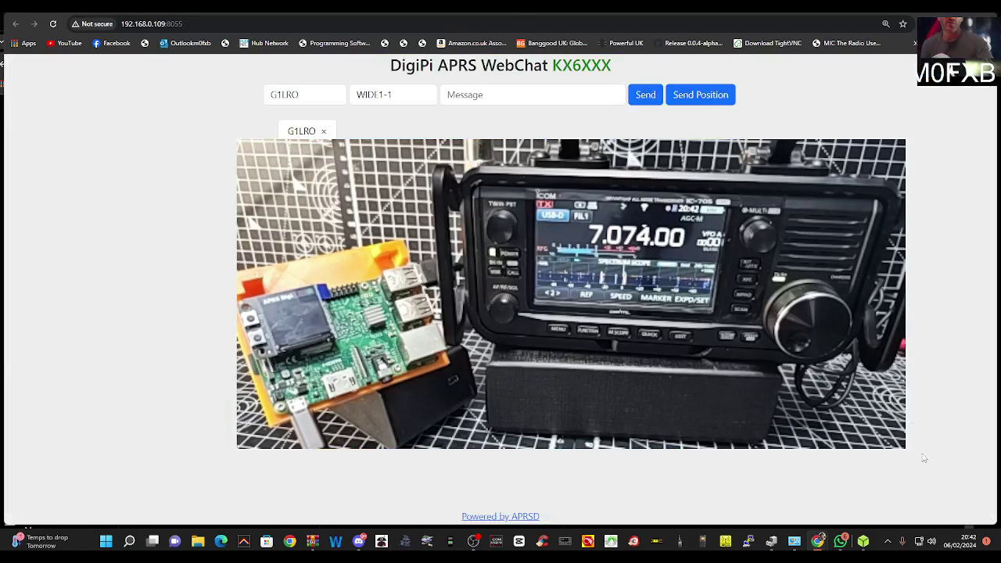
pyautogui.hotkey('ctrl', 'Tab')
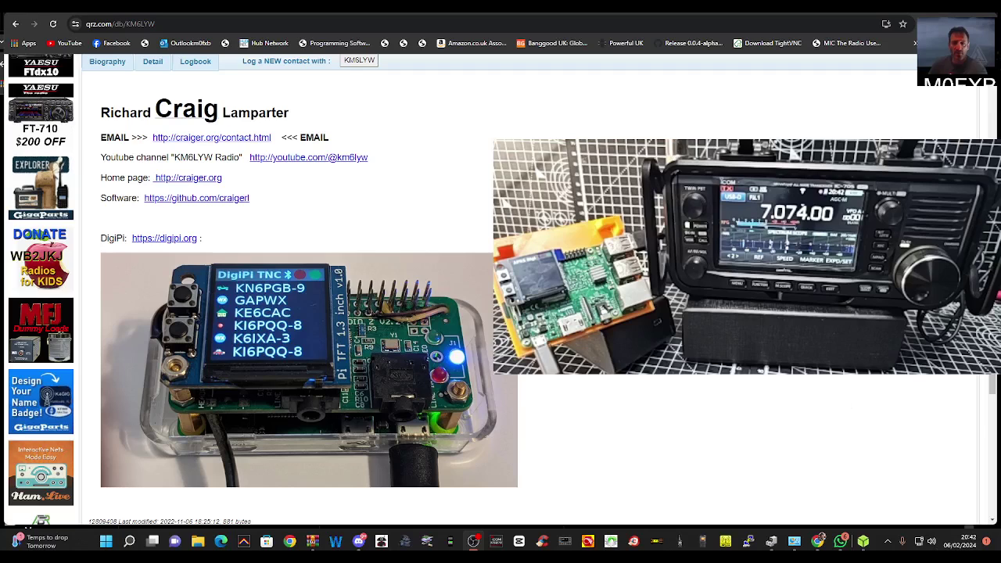
pyautogui.scroll(-2, 329, 214)
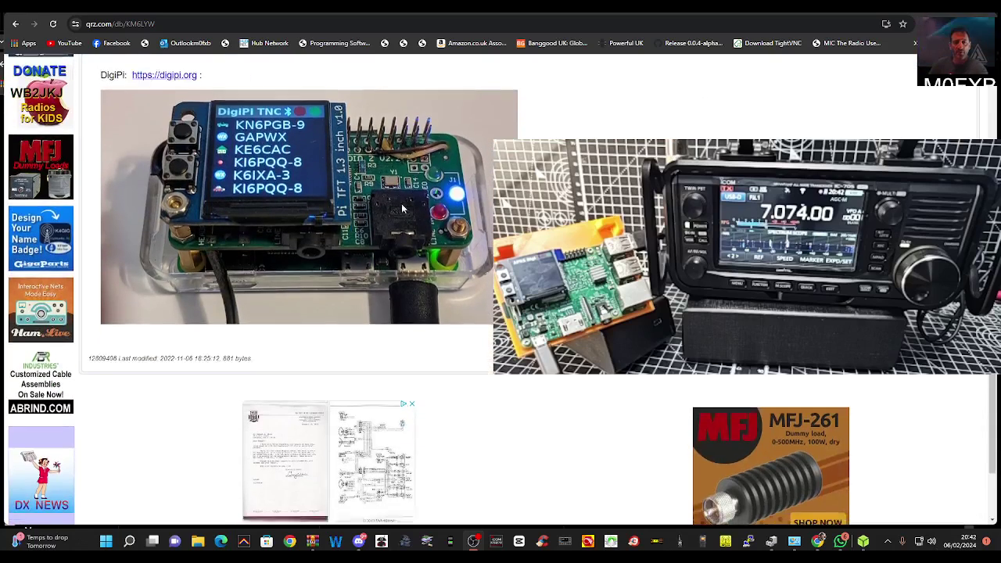
pyautogui.scroll(-1, 403, 209)
pyautogui.scroll(3, 375, 235)
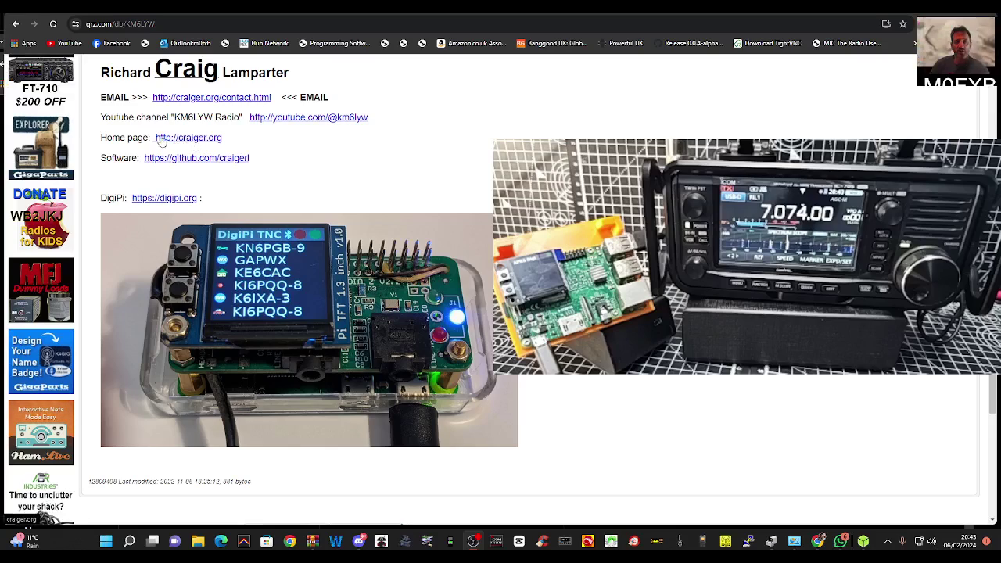
# Step: Open the author's craiger.org home page in a new tab, view it, then return to QRZ.com
pyautogui.rightClick(203, 138)
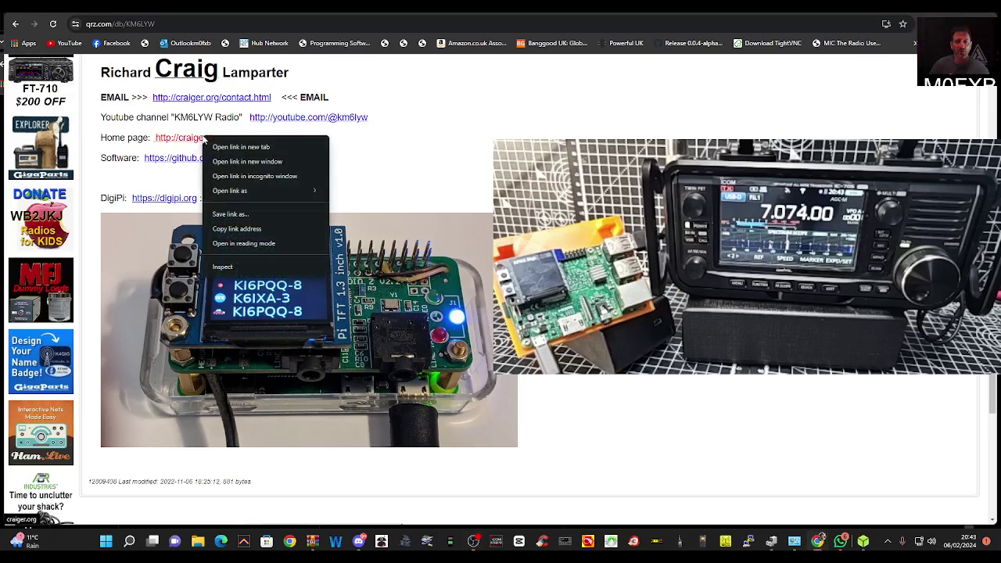
pyautogui.click(235, 146)
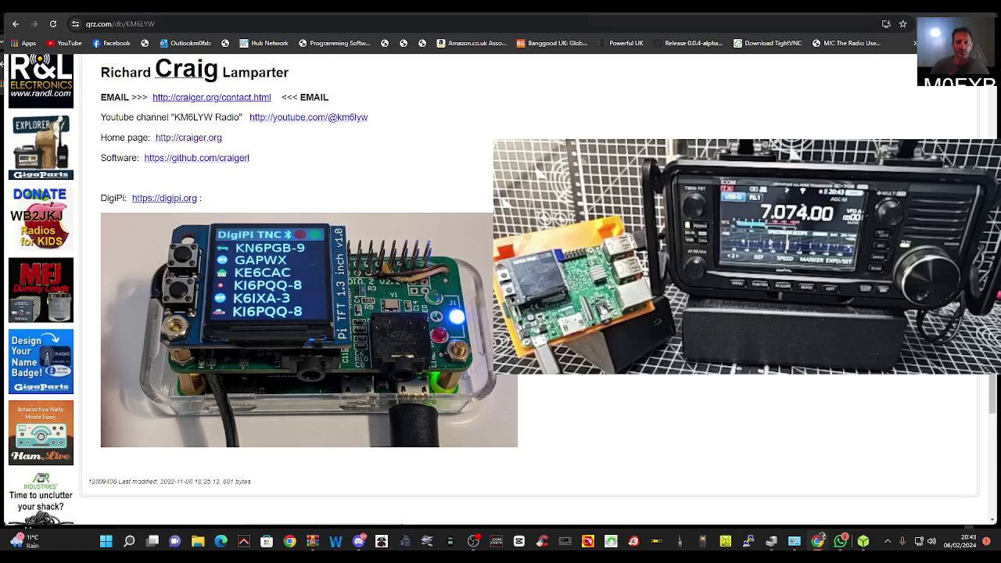
pyautogui.hotkey('ctrl', 'Tab')
pyautogui.scroll(-1, 462, 210)
pyautogui.scroll(1, 462, 210)
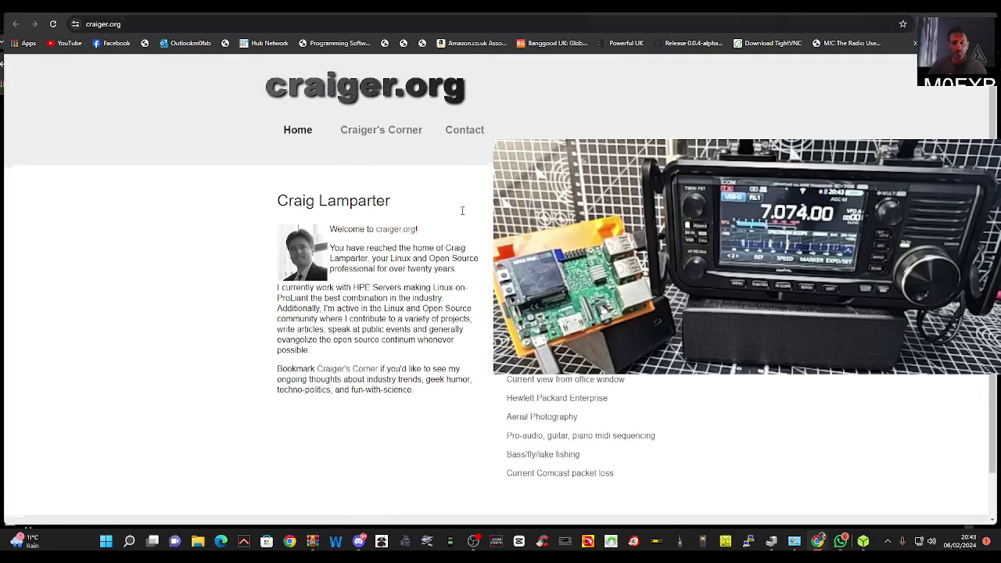
pyautogui.click(745, 15)
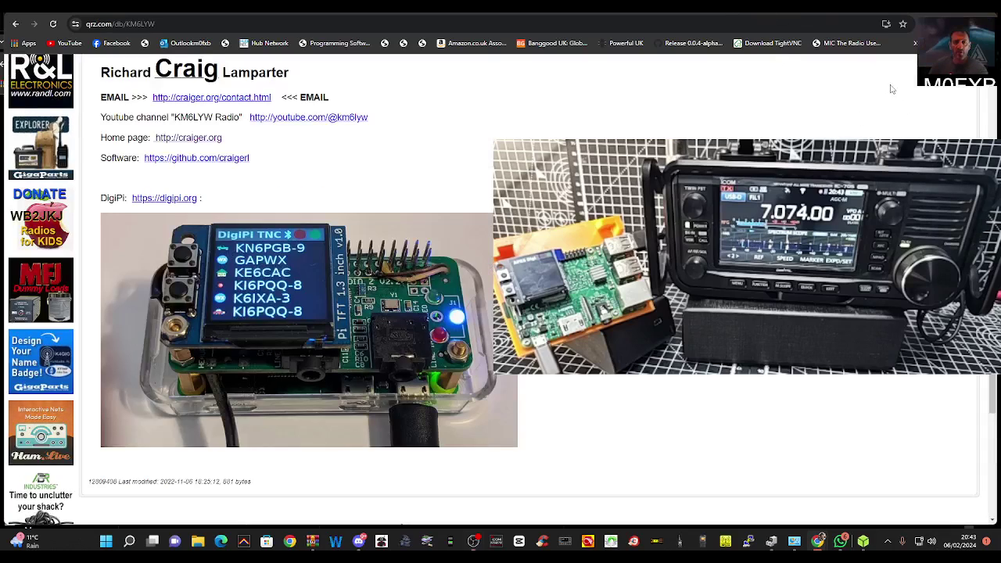
# Step: On the craiger.org DigiPi tab, scroll down to the Howto videos and screenshots section
pyautogui.hotkey('ctrl', 'Tab')
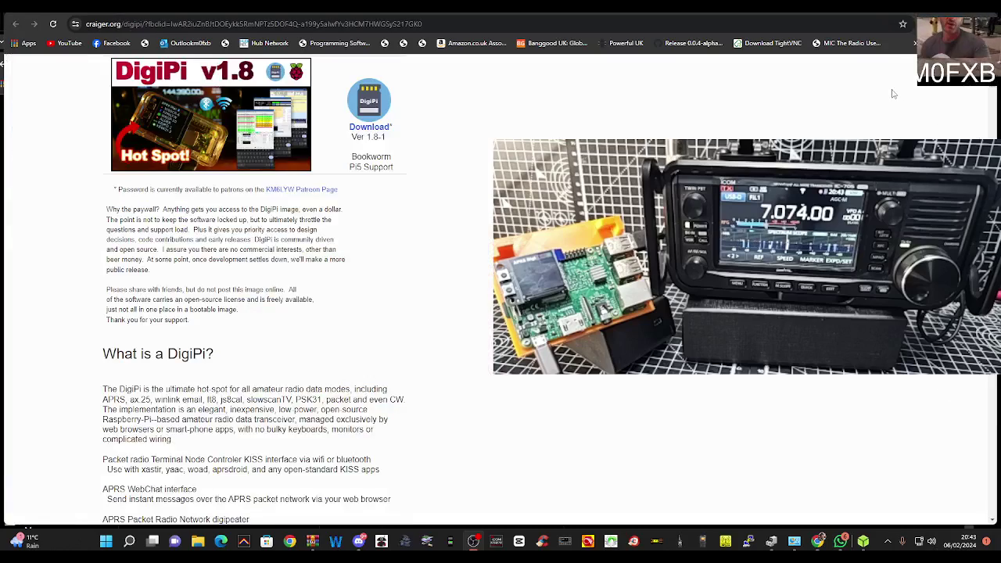
pyautogui.scroll(1, 892, 93)
pyautogui.scroll(-2, 892, 94)
pyautogui.scroll(-15, 253, 291)
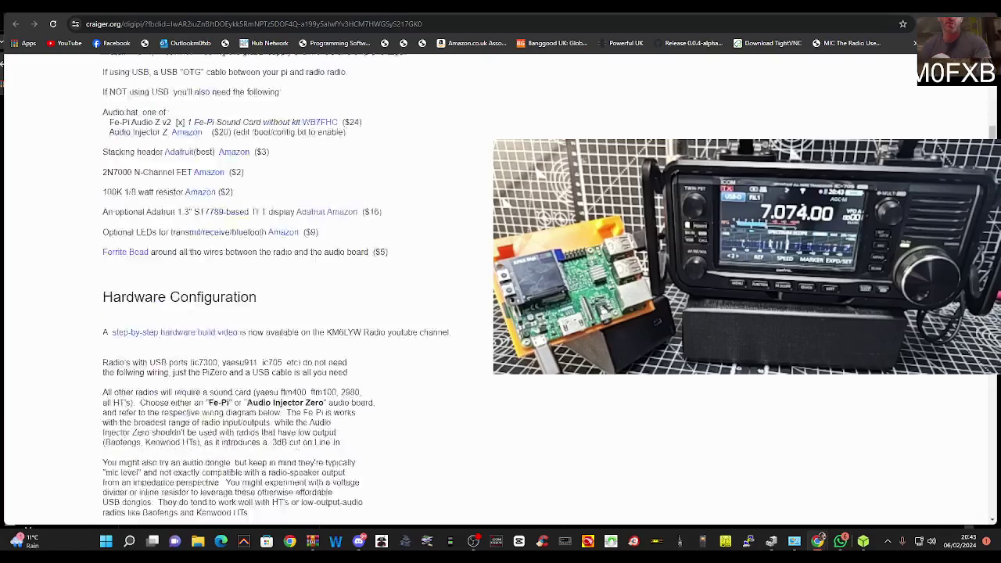
pyautogui.scroll(-15, 258, 289)
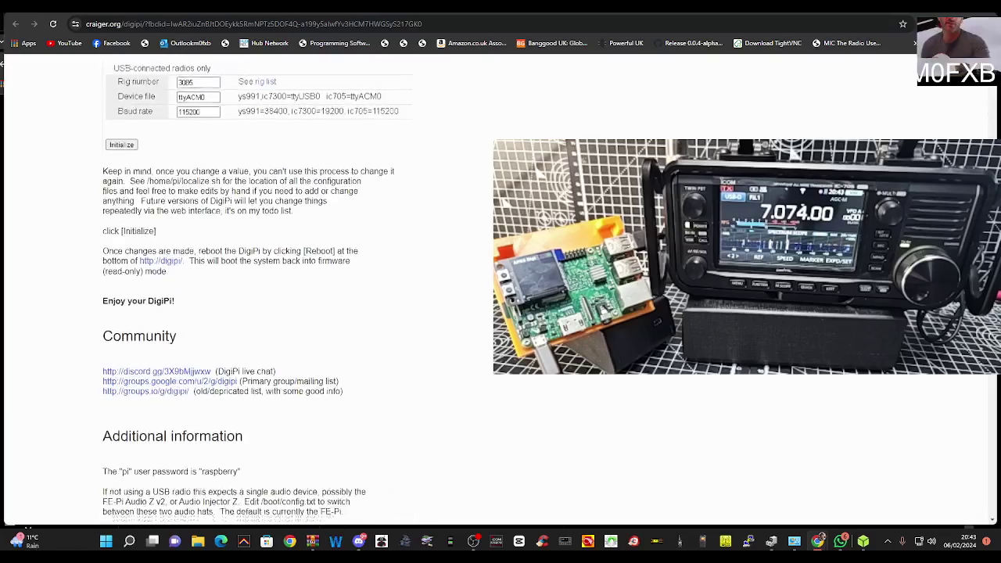
pyautogui.scroll(-15, 258, 290)
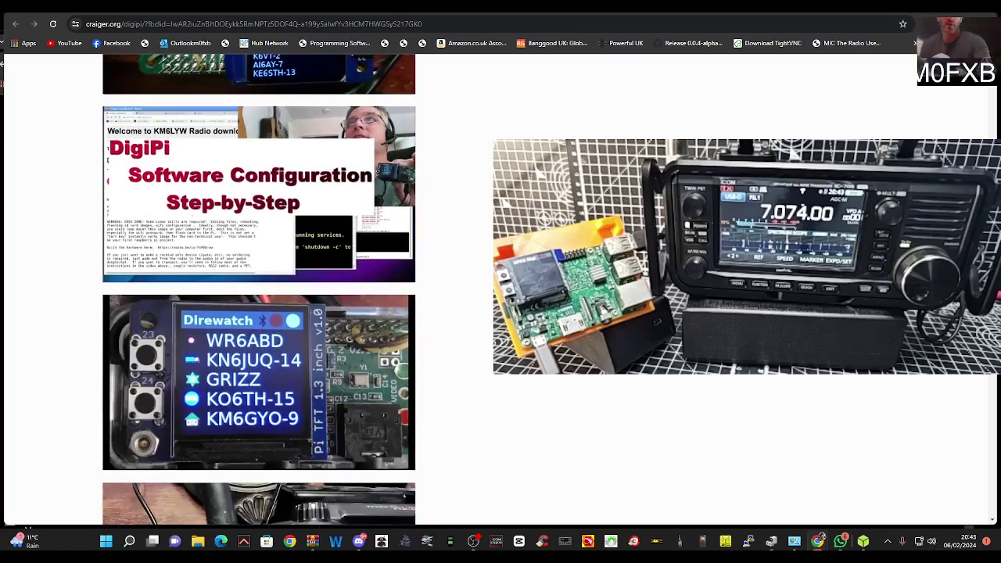
pyautogui.scroll(3, 258, 289)
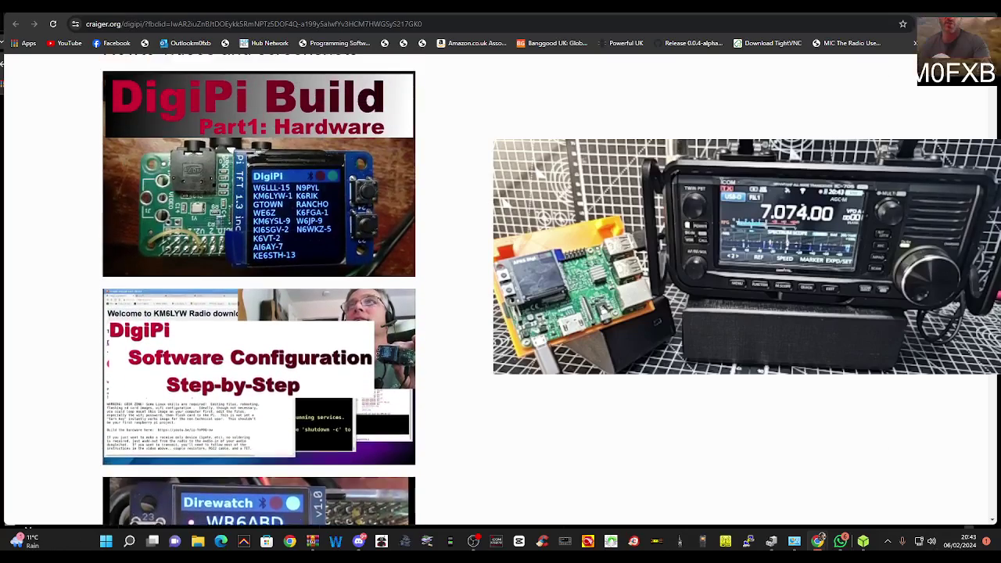
pyautogui.scroll(2, 258, 289)
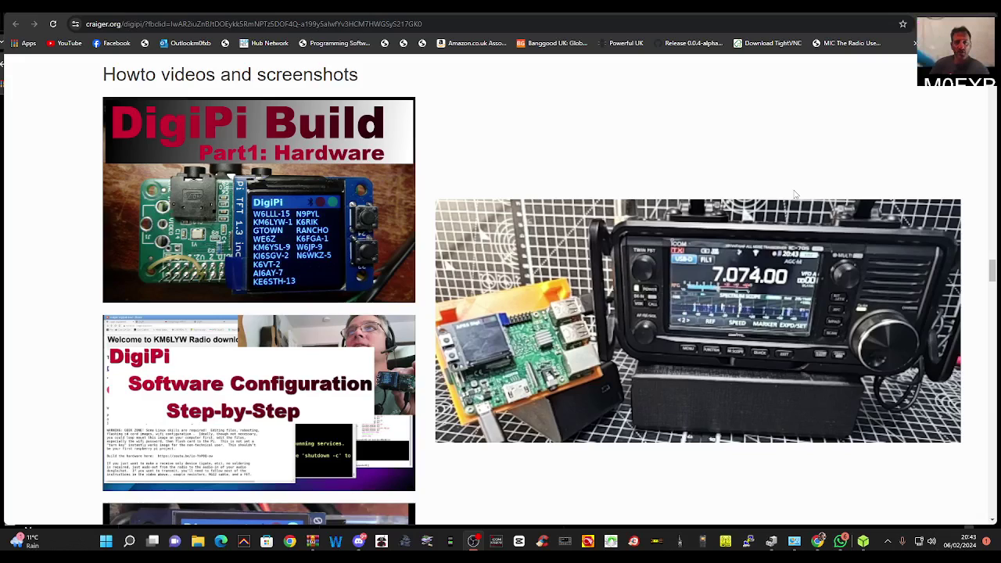
# Step: Scroll the howto thumbnails past Linux NODE to the Web/Phone Interface dashboard screenshot
pyautogui.scroll(-1, 389, 213)
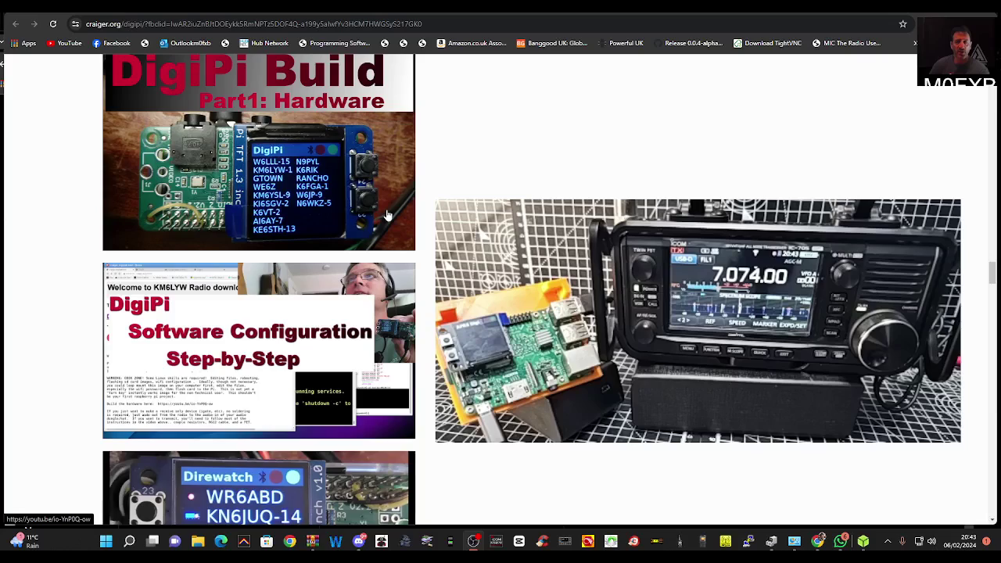
pyautogui.scroll(1, 387, 215)
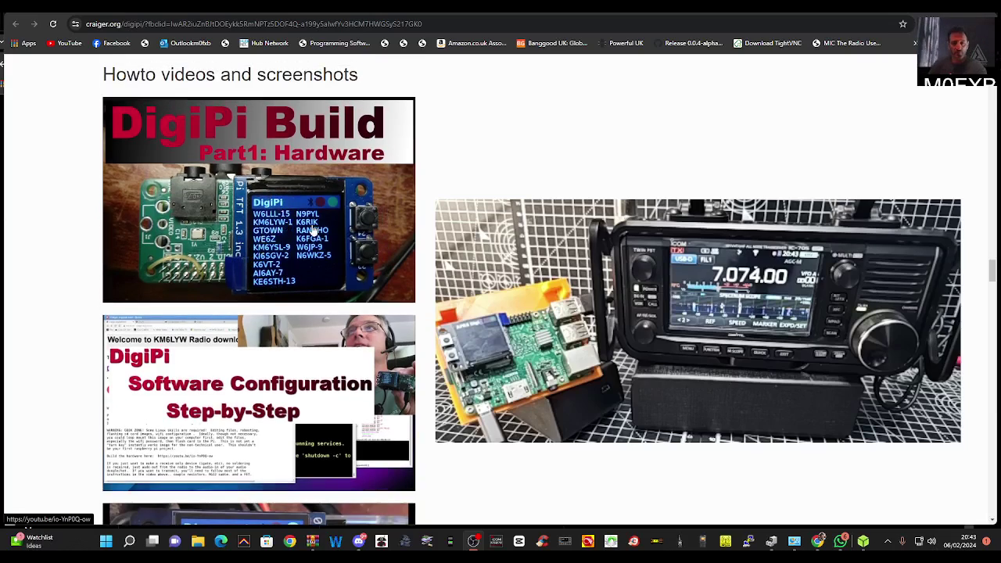
pyautogui.scroll(-2, 386, 228)
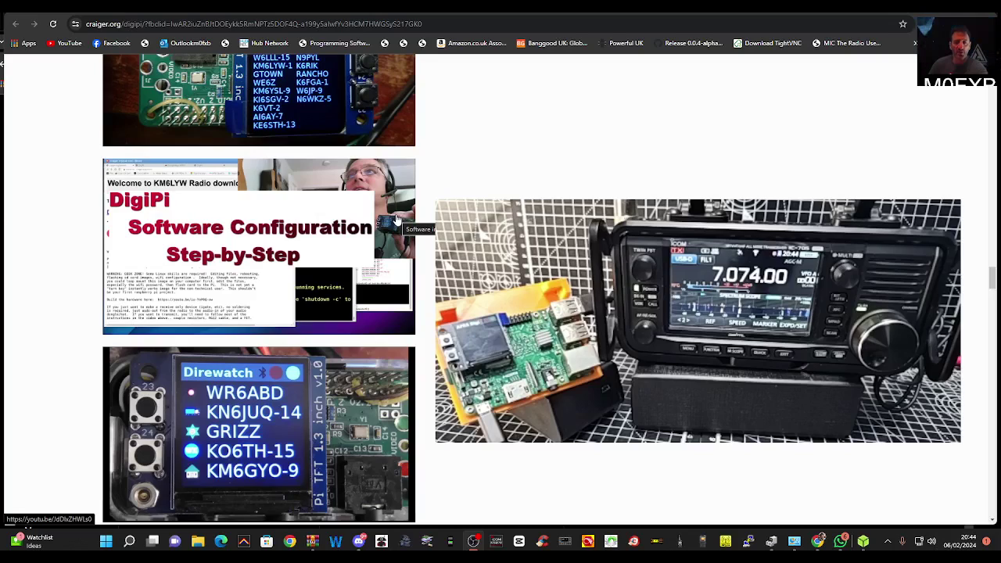
pyautogui.scroll(-2, 397, 221)
pyautogui.scroll(-3, 397, 222)
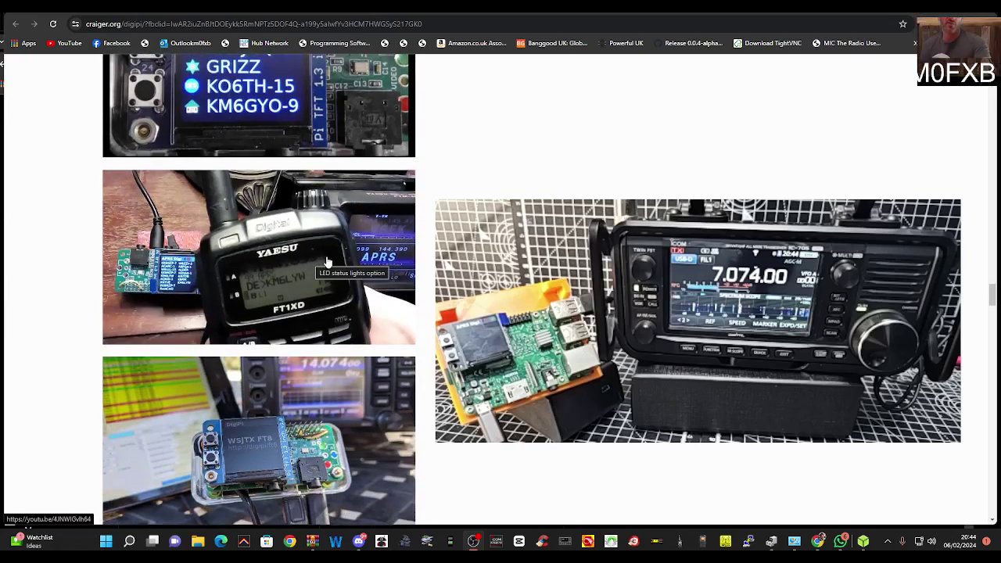
pyautogui.scroll(-2, 328, 259)
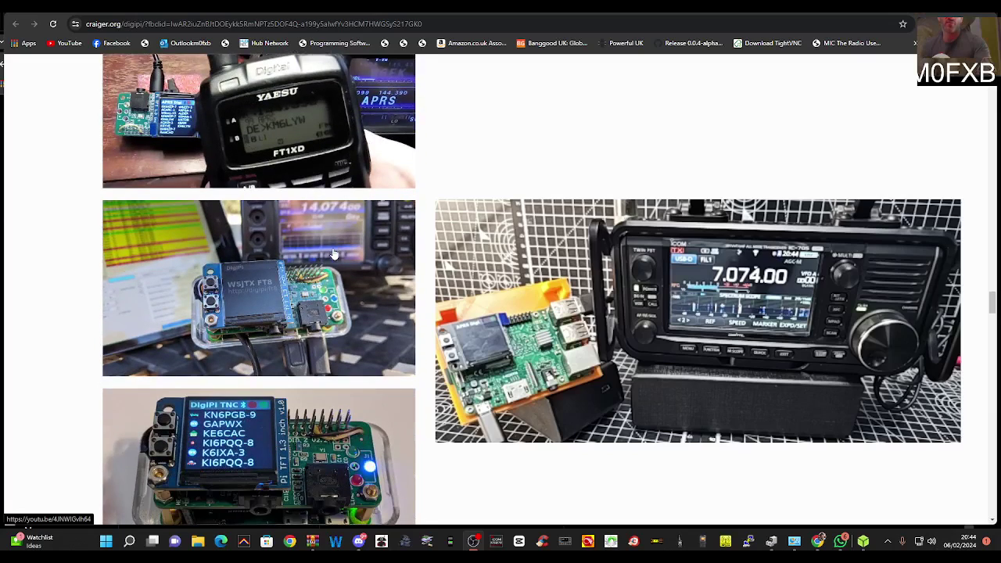
pyautogui.scroll(-5, 334, 254)
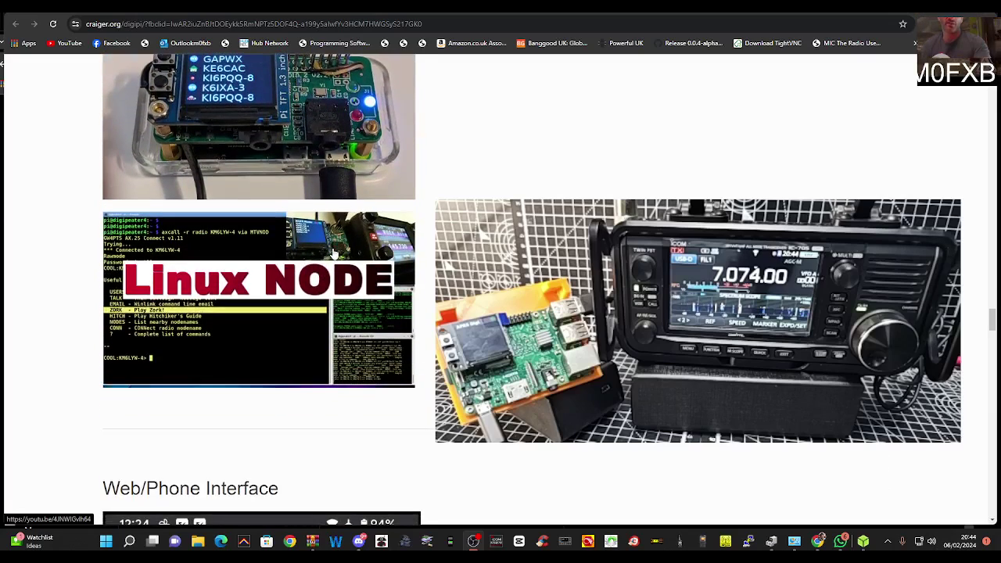
pyautogui.scroll(1, 334, 254)
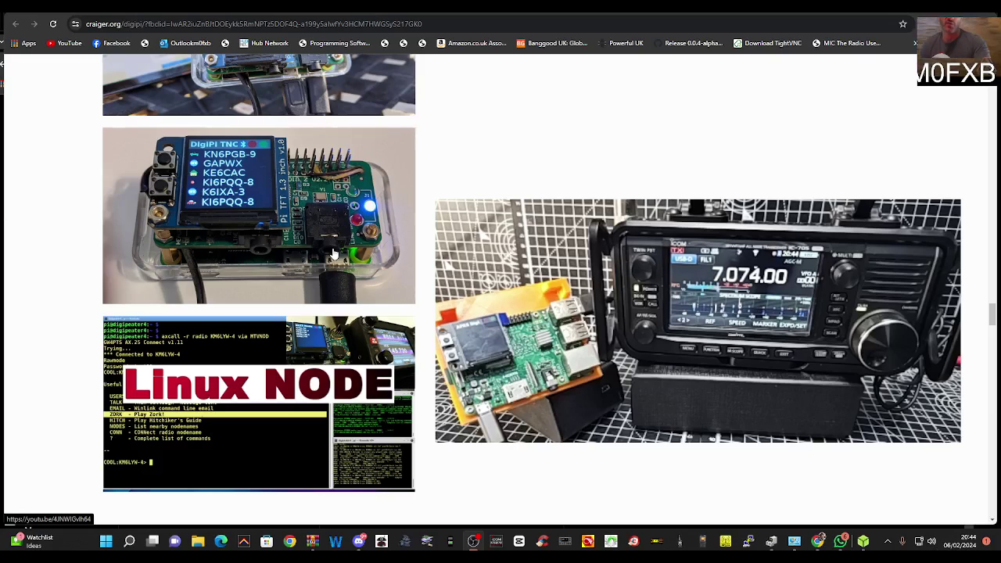
pyautogui.scroll(-10, 327, 244)
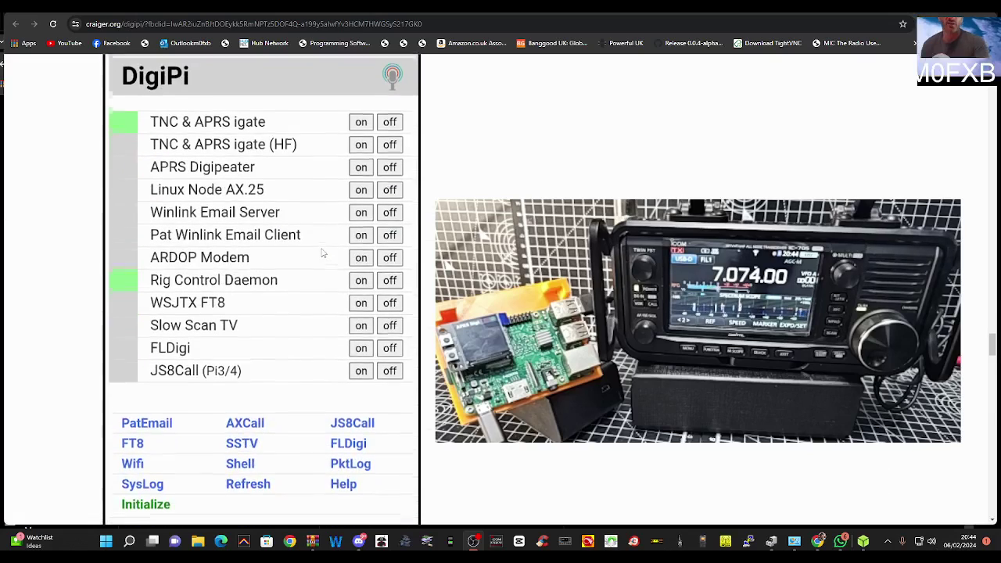
# Step: Scroll through the FLDigi, map, SSTV, Zork and Wifi Setup screenshots, then back up to the tablet photo
pyautogui.scroll(-10, 323, 252)
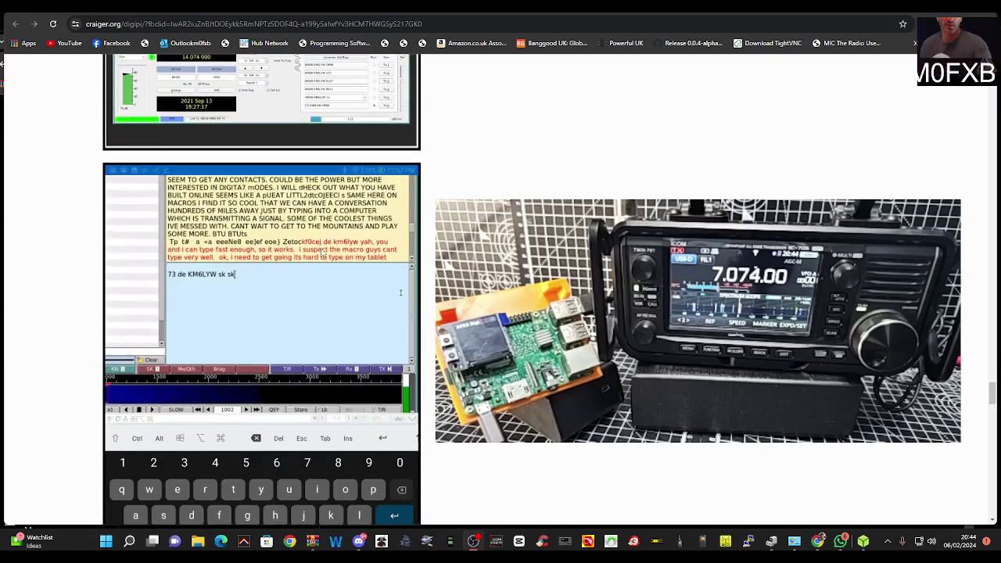
pyautogui.scroll(-10, 321, 251)
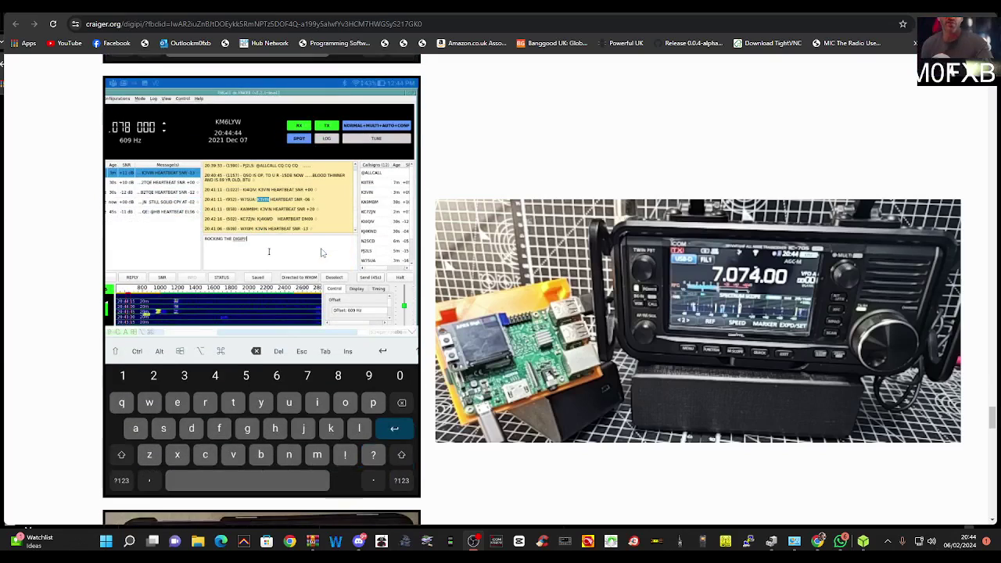
pyautogui.scroll(-2, 322, 251)
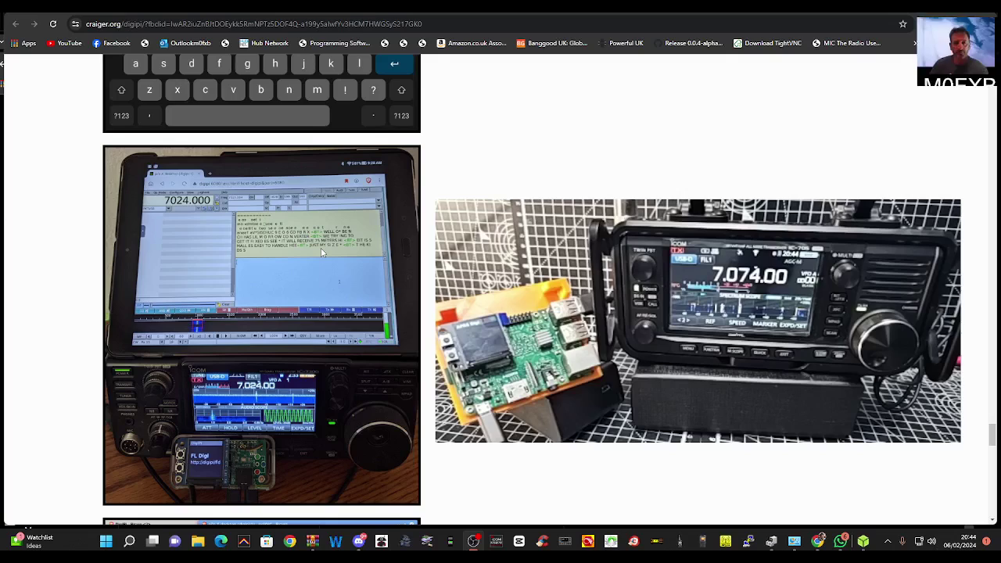
pyautogui.scroll(-10, 321, 248)
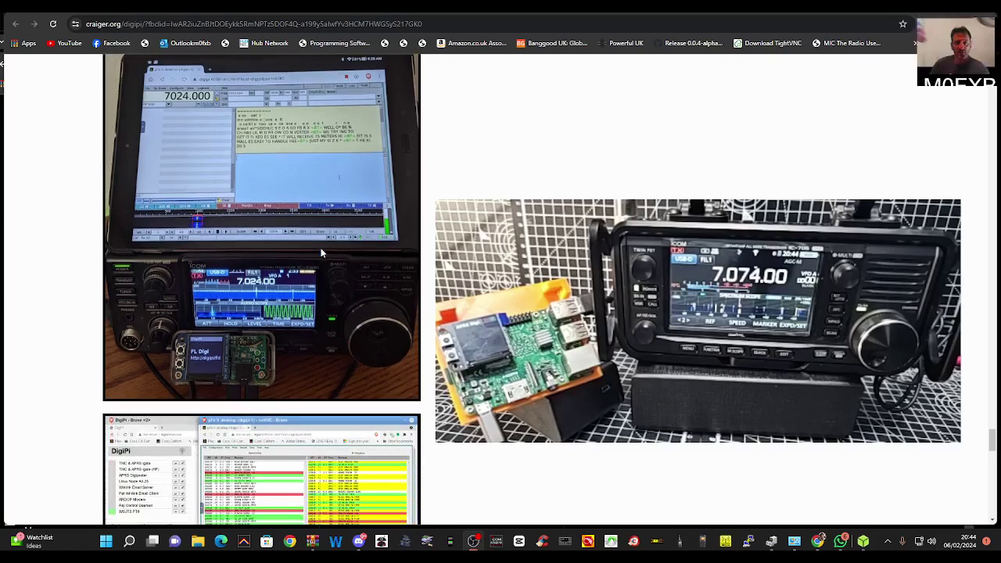
pyautogui.scroll(3, 321, 248)
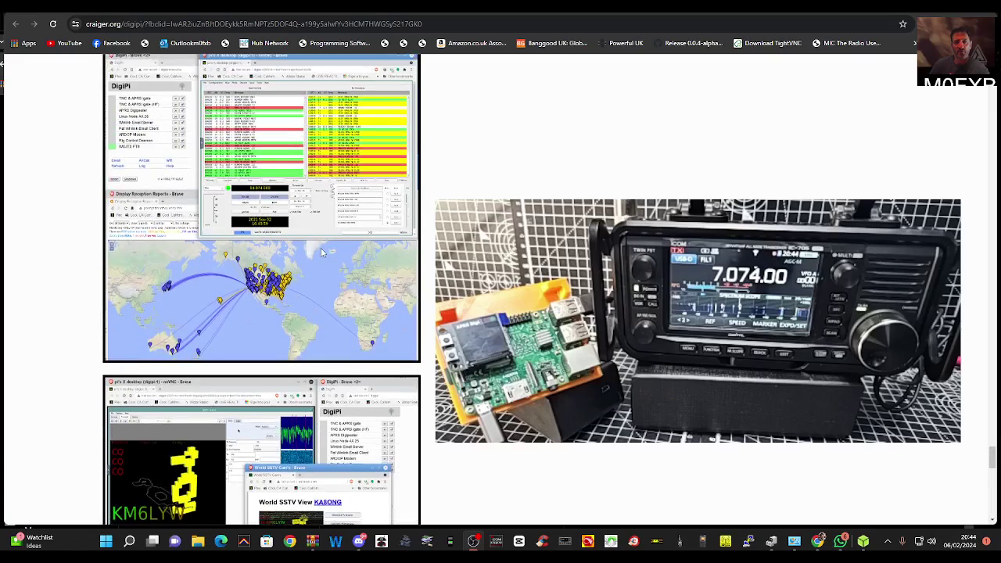
pyautogui.scroll(-3, 316, 280)
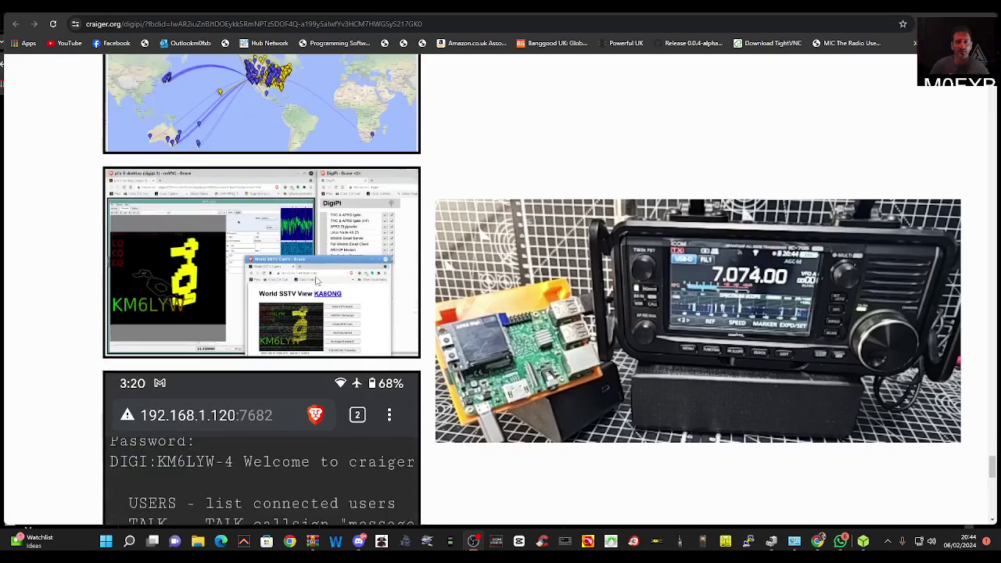
pyautogui.scroll(3, 321, 274)
pyautogui.scroll(-3, 322, 273)
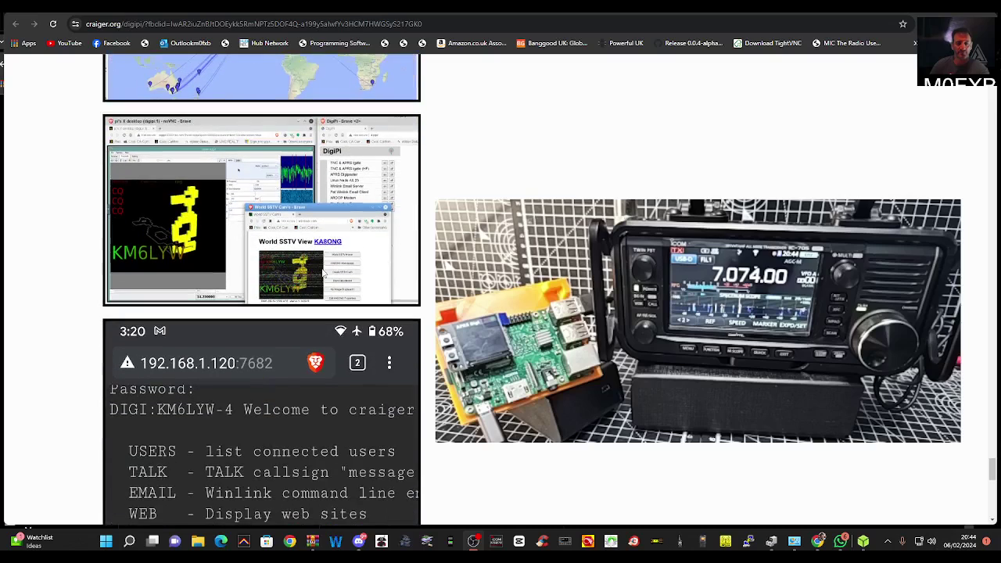
pyautogui.scroll(-8, 323, 273)
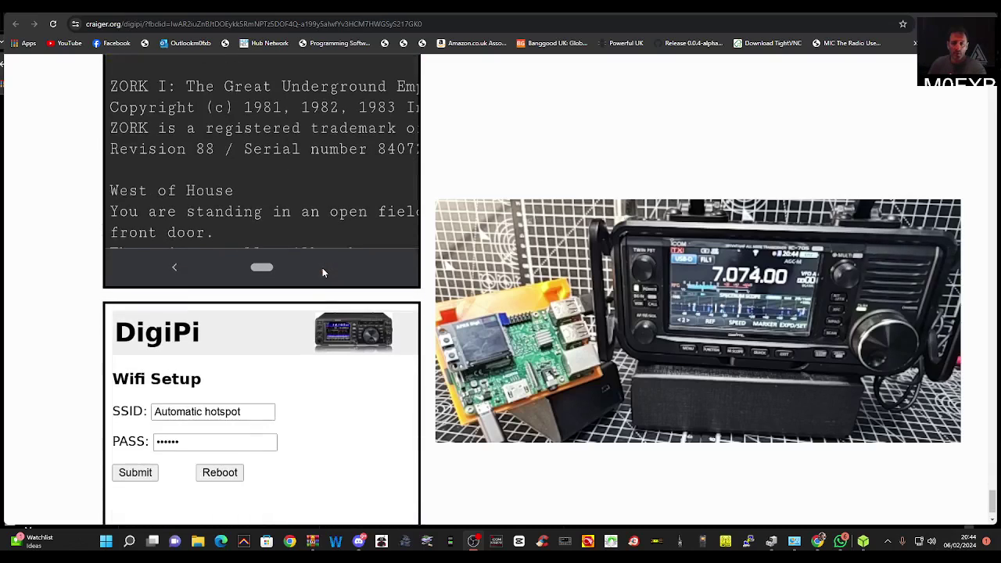
pyautogui.scroll(15, 323, 270)
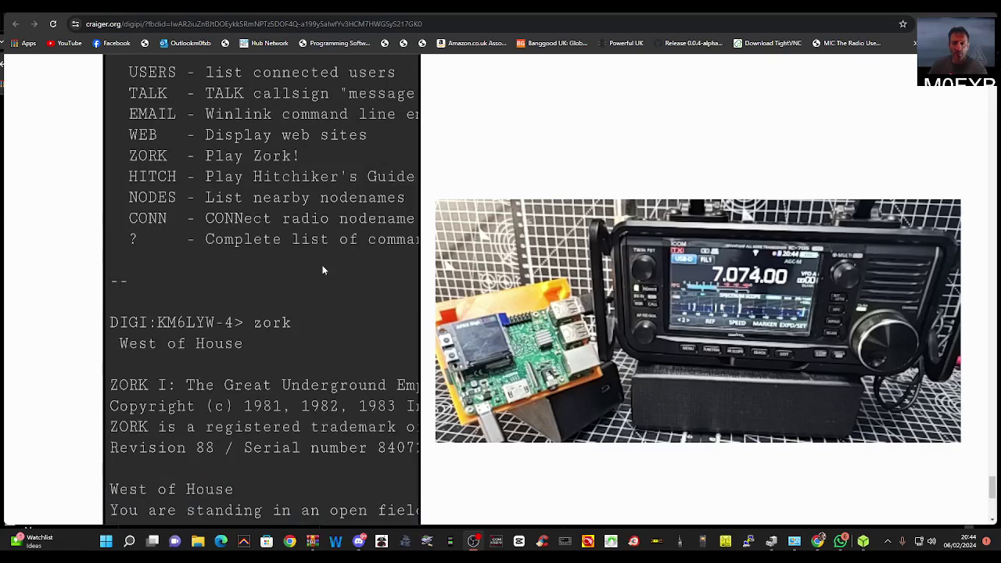